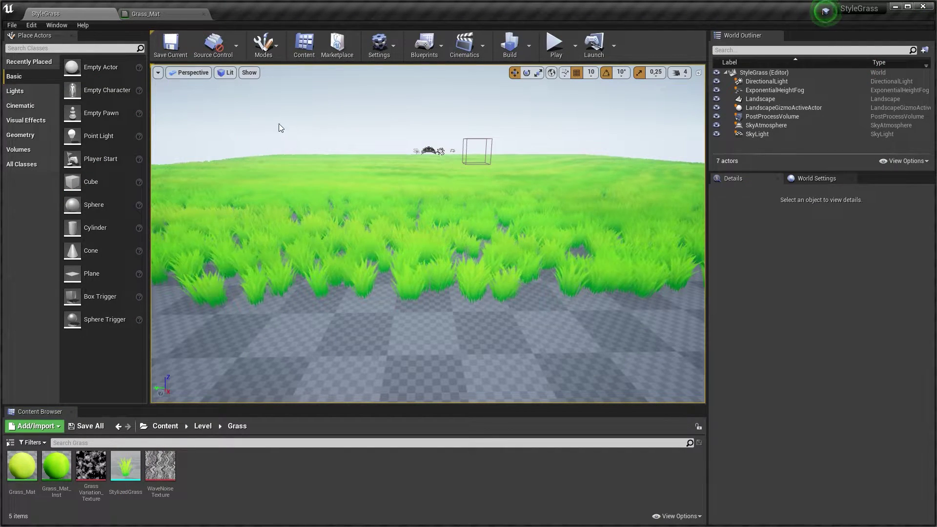
Find the virtual texture options in the project settings and enable virtual texture support
{"action": "left_click", "coordinate": [32, 25]}
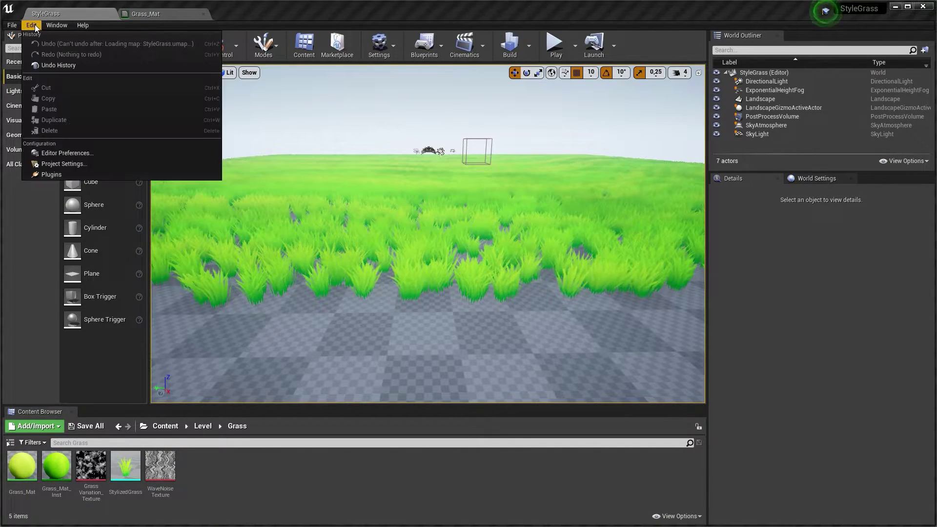
{"action": "left_click", "coordinate": [68, 168]}
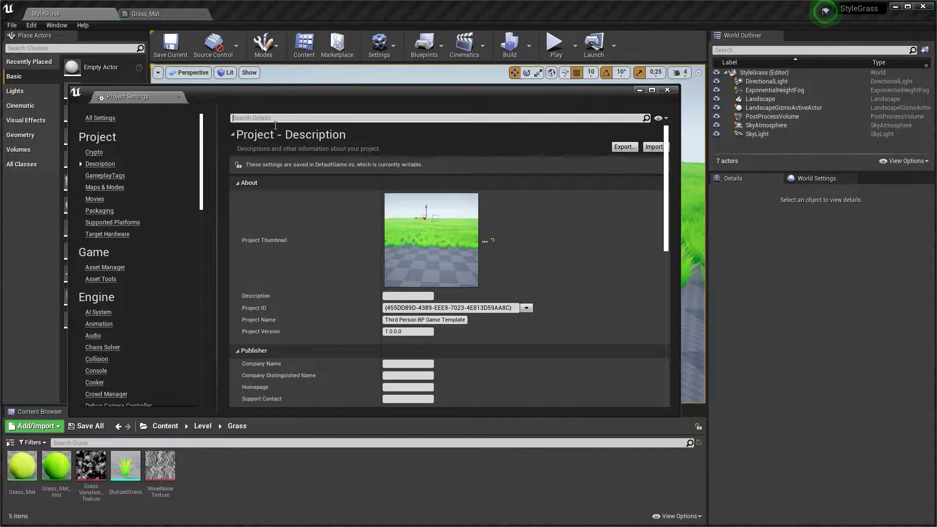
{"action": "type", "text": "virtual texture"}
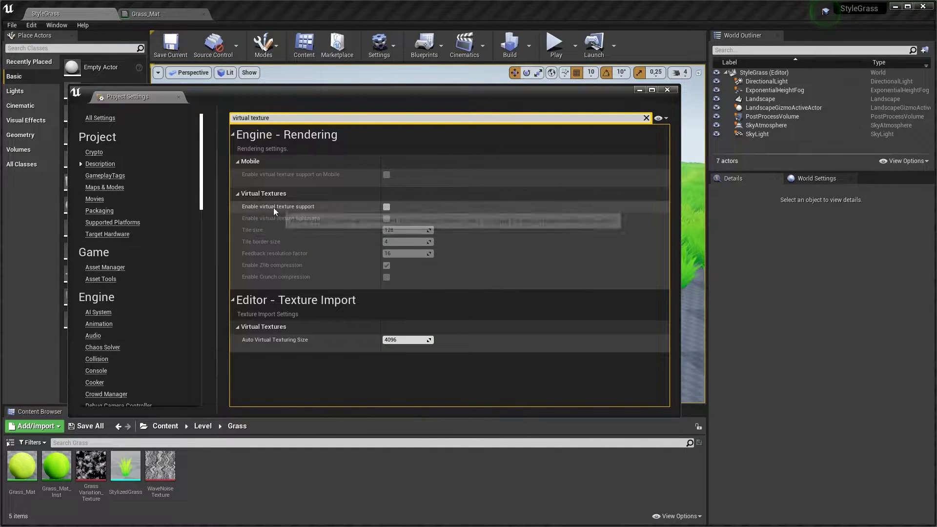
{"action": "left_click", "coordinate": [386, 206]}
{"action": "left_click", "coordinate": [799, 497]}
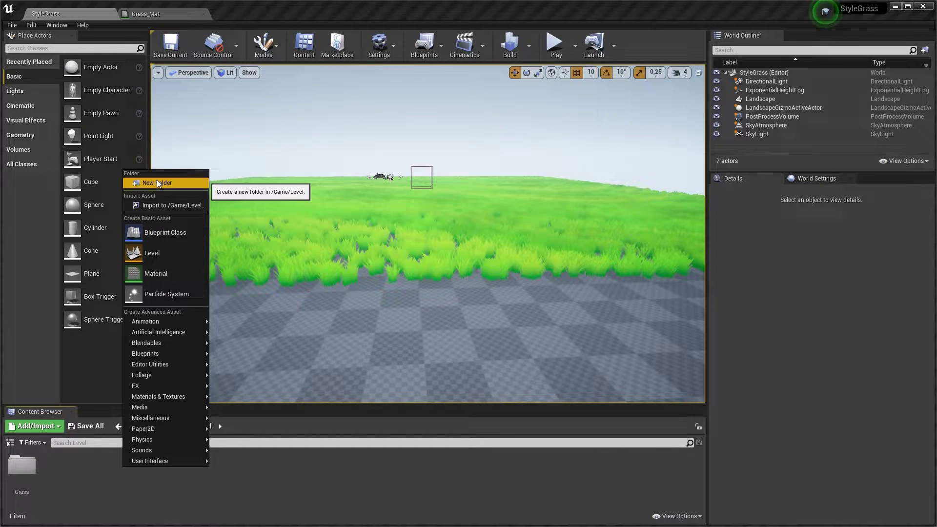
Create a folder named Landscape inside the Level folder and open it
{"action": "left_click", "coordinate": [157, 182]}
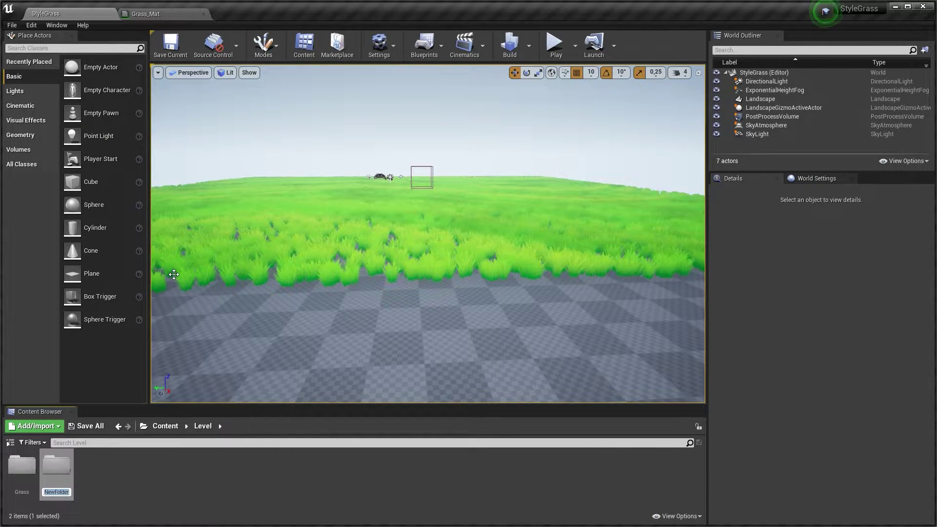
{"action": "type", "text": "Landscape"}
{"action": "key", "text": "Return"}
{"action": "double_click", "coordinate": [56, 466]}
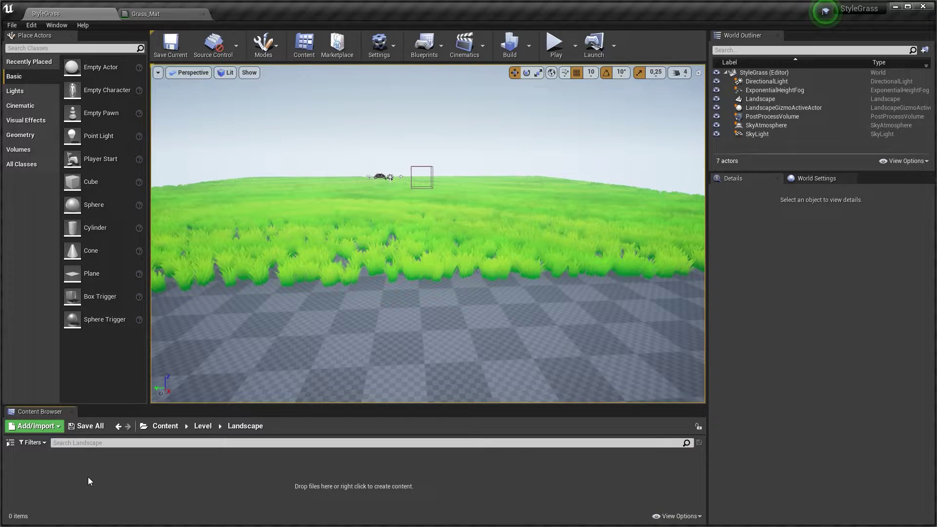
Create the material Landscape_Mat and assign its new instance Landscape_Mat_Inst as the landscape's material
{"action": "right_click", "coordinate": [89, 471]}
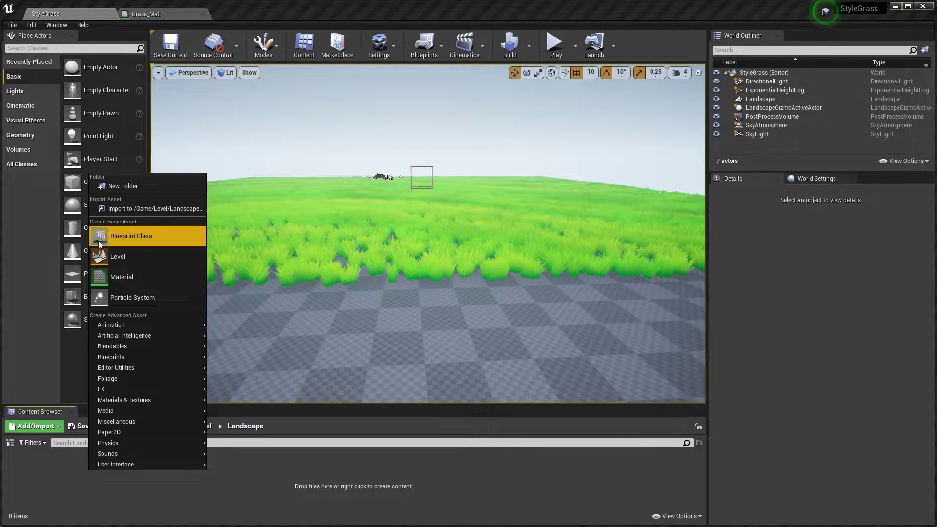
{"action": "left_click", "coordinate": [124, 278]}
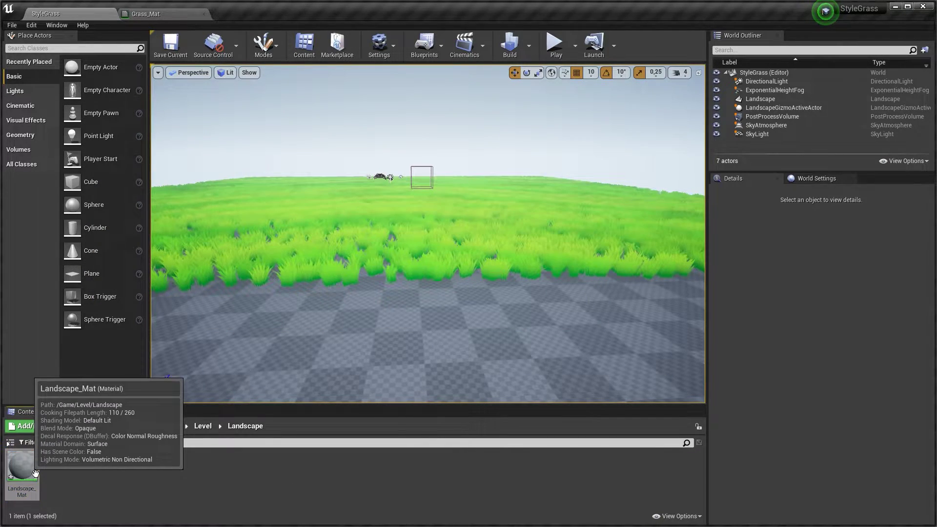
{"action": "right_click", "coordinate": [23, 467]}
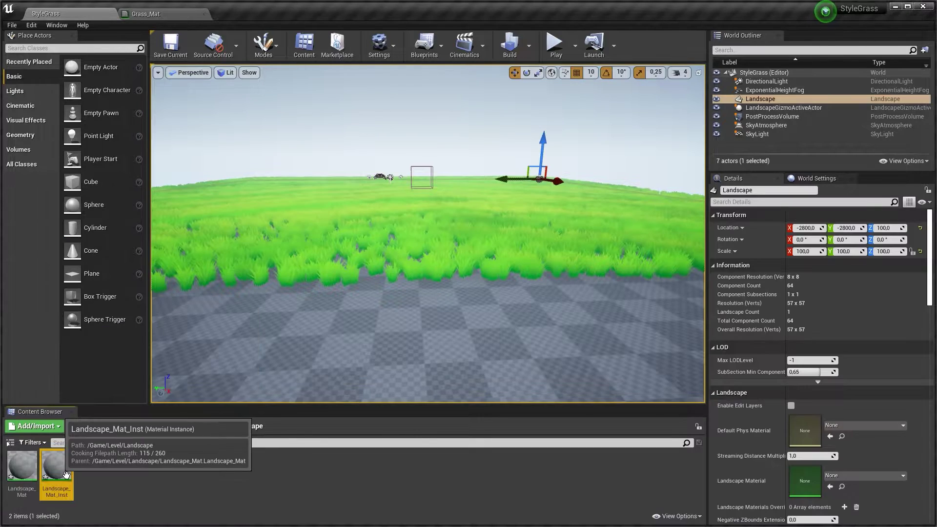
{"action": "left_click_drag", "start_coordinate": [66, 474], "coordinate": [811, 482]}
In Landscape_Mat, add a green three-component constant of 0.043, 0.255, 0.0133 and connect it to Base Color
{"action": "double_click", "coordinate": [22, 466]}
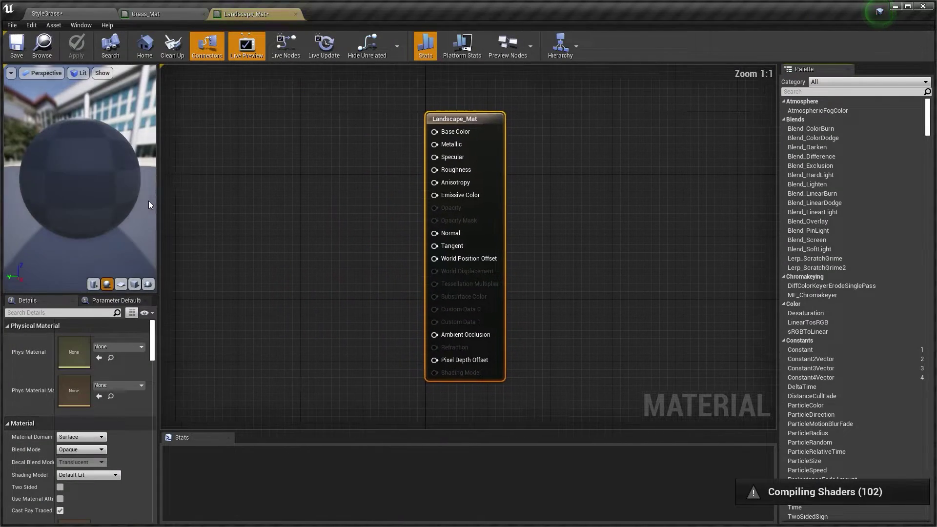
{"action": "right_click_drag", "start_coordinate": [337, 138], "coordinate": [350, 159]}
{"action": "left_click", "coordinate": [350, 159]}
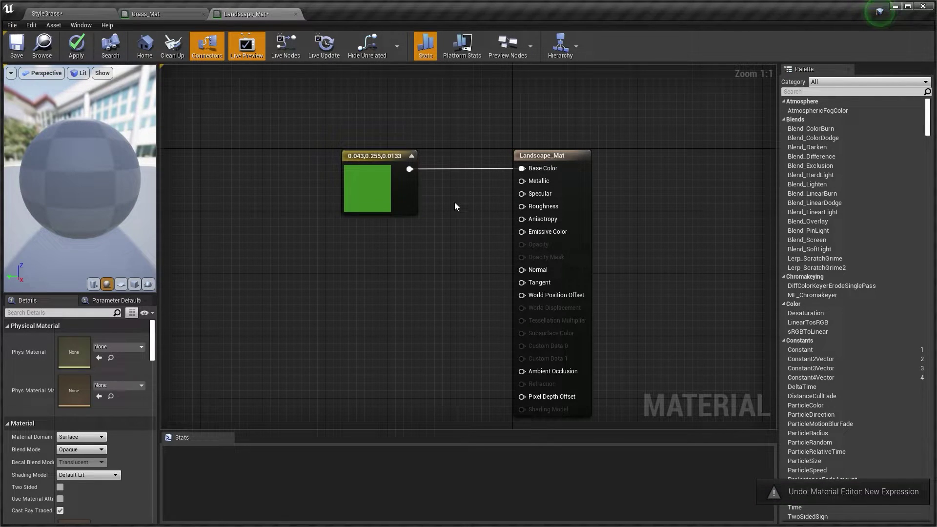
Add a constant of 0 connected to Specular and a constant of 1 connected to Roughness
{"action": "left_click", "coordinate": [449, 215]}
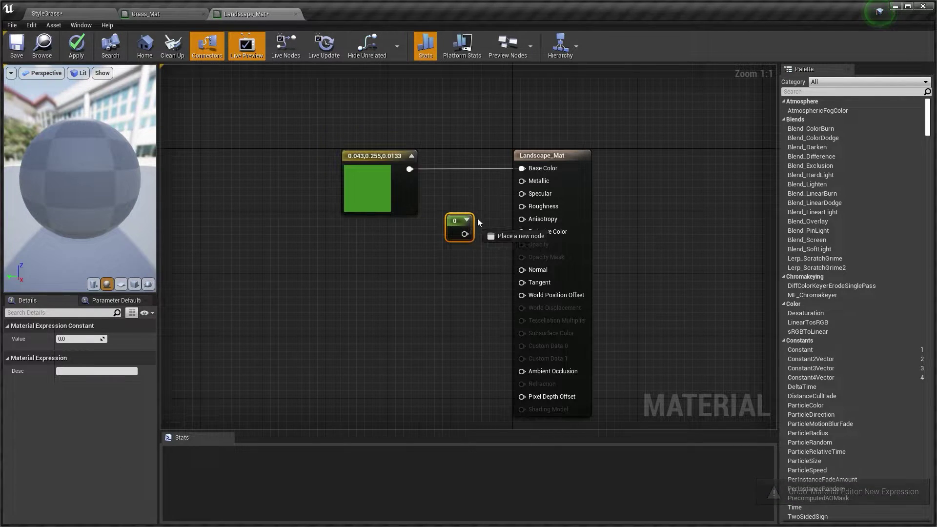
{"action": "left_click_drag", "start_coordinate": [521, 195], "coordinate": [521, 196]}
{"action": "left_click_drag", "start_coordinate": [455, 220], "coordinate": [451, 195]}
{"action": "left_click", "coordinate": [453, 252]}
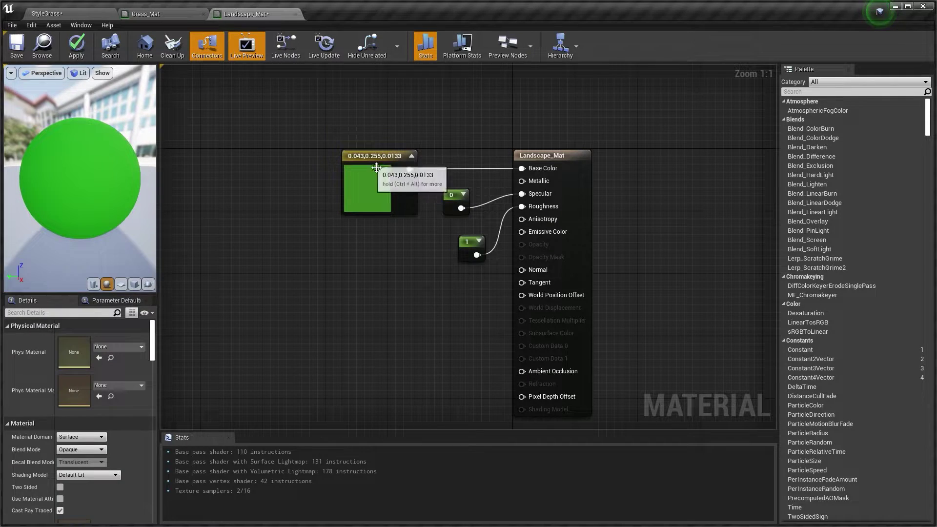
Convert the green colour constant to a parameter named Color
{"action": "left_click", "coordinate": [390, 177]}
{"action": "right_click", "coordinate": [390, 176]}
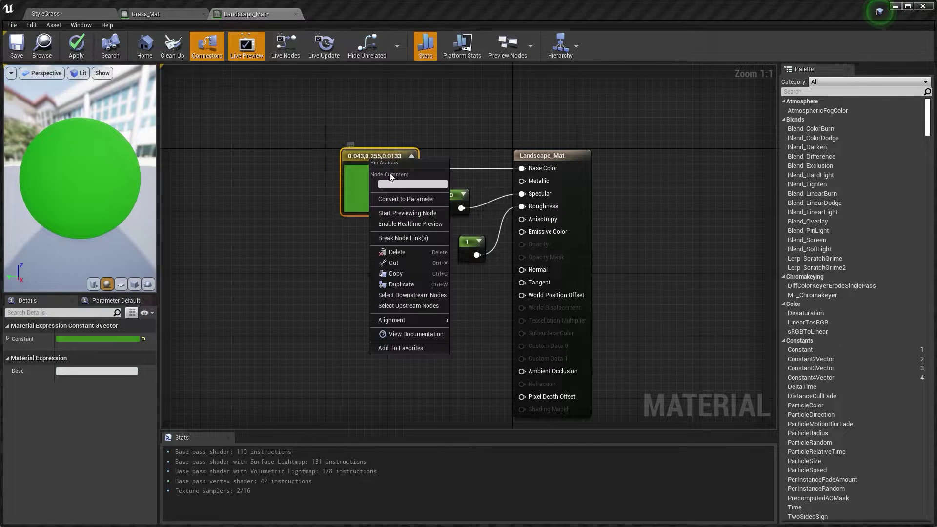
{"action": "left_click", "coordinate": [391, 199]}
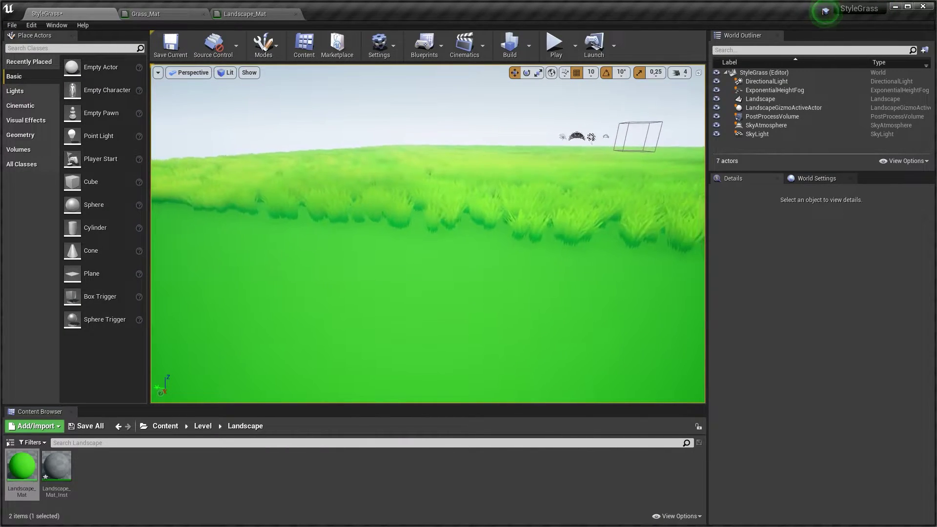
{"action": "right_click_drag", "start_coordinate": [359, 206], "coordinate": [331, 214]}
{"action": "right_click_drag", "start_coordinate": [316, 251], "coordinate": [410, 249]}
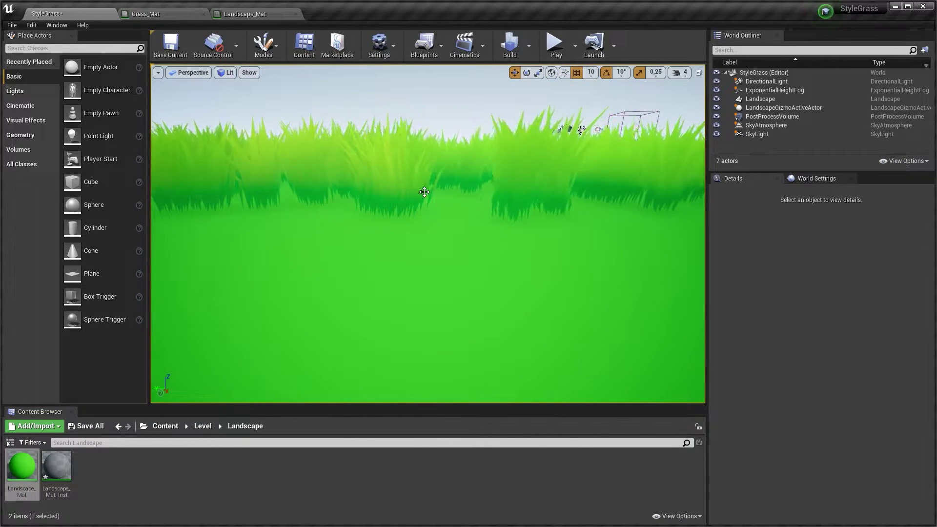
{"action": "right_click_drag", "start_coordinate": [387, 192], "coordinate": [386, 190]}
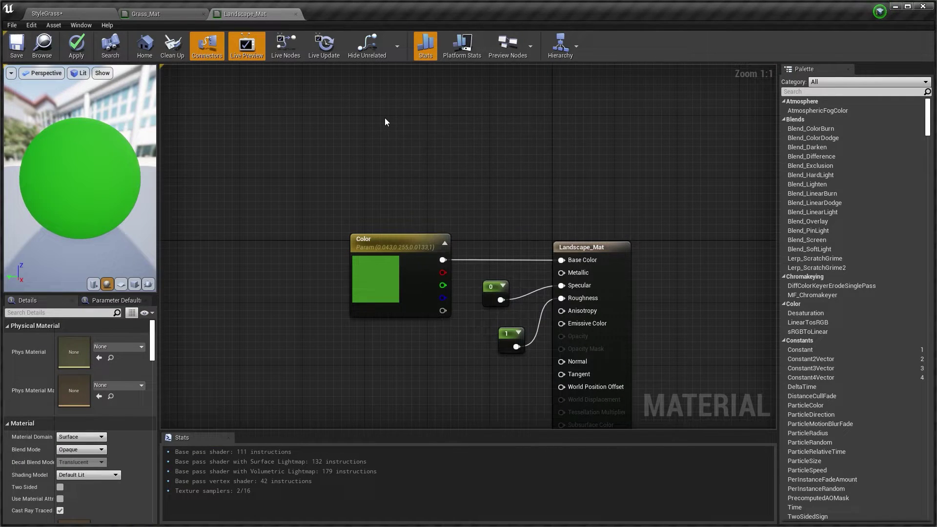
Add a Runtime Virtual Texture Output node to Landscape_Mat and connect the Color parameter to its BaseColor input
{"action": "right_click", "coordinate": [386, 122]}
{"action": "type", "text": "vir"}
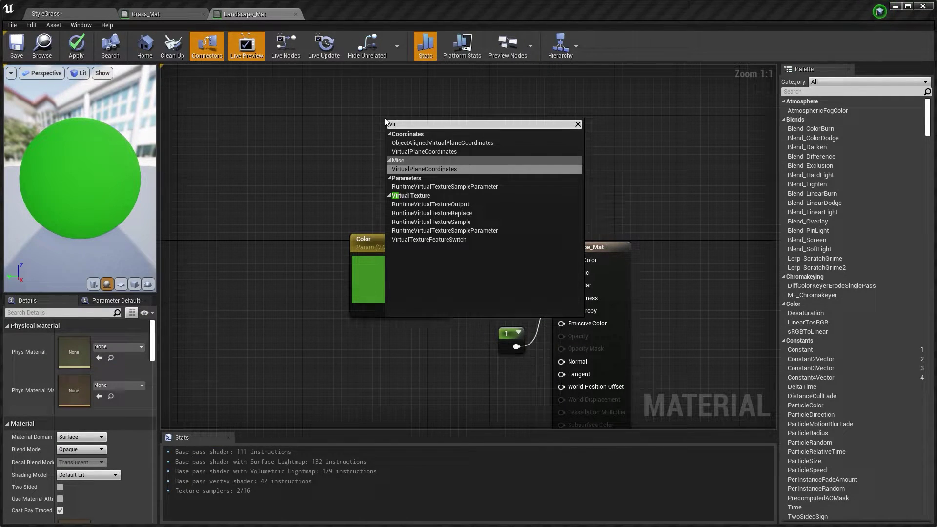
{"action": "left_click", "coordinate": [443, 204]}
{"action": "right_click_drag", "start_coordinate": [358, 133], "coordinate": [257, 140]}
{"action": "left_click_drag", "start_coordinate": [331, 135], "coordinate": [492, 117]}
{"action": "left_click_drag", "start_coordinate": [342, 265], "coordinate": [354, 229]}
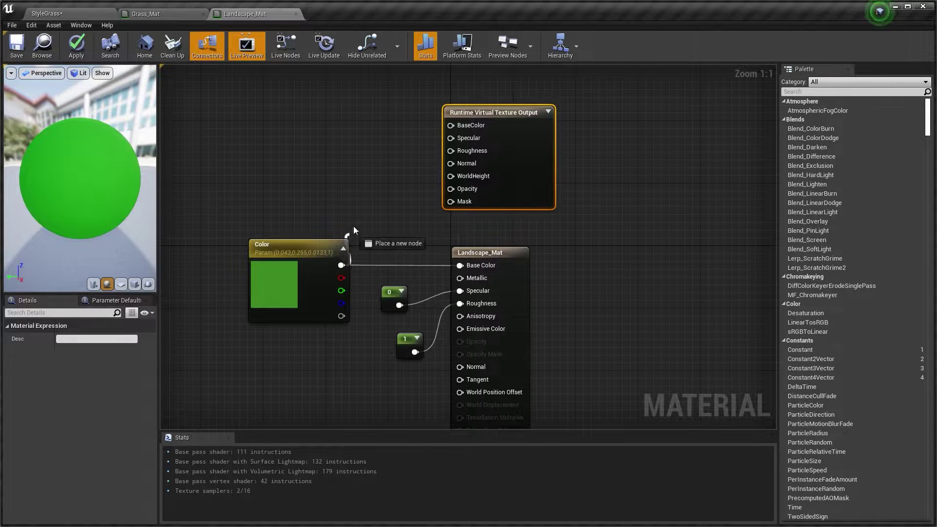
{"action": "left_click_drag", "start_coordinate": [452, 127], "coordinate": [452, 127]}
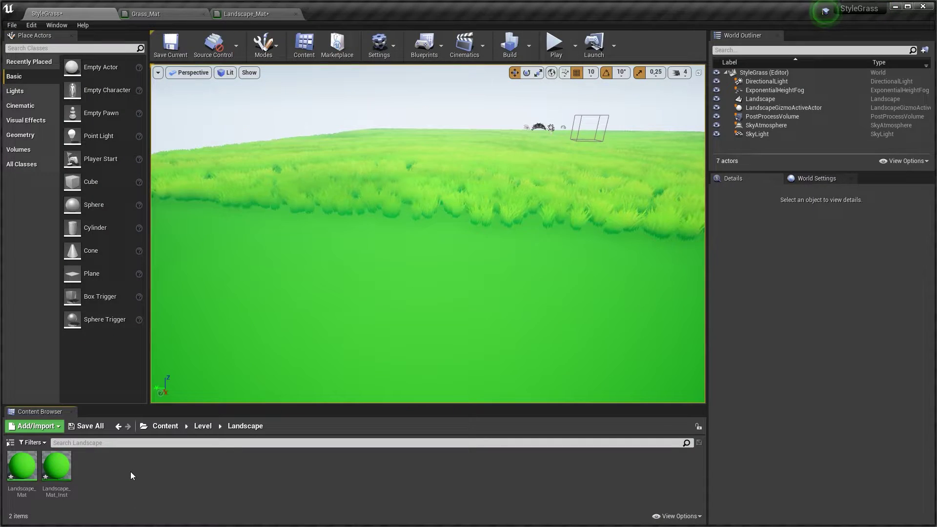
Create a Runtime Virtual Texture asset in the Landscape folder and set its virtual texture content to Base Color
{"action": "right_click", "coordinate": [124, 469]}
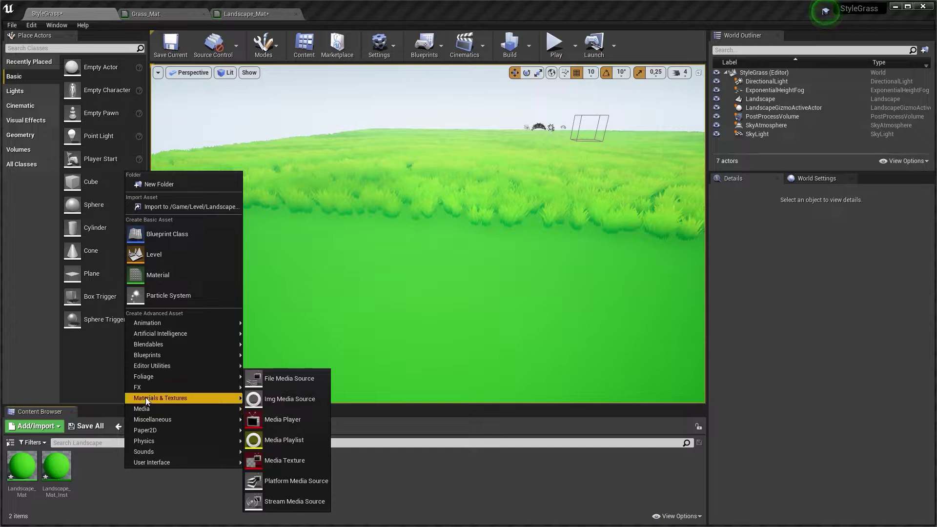
{"action": "mouse_move", "coordinate": [157, 398]}
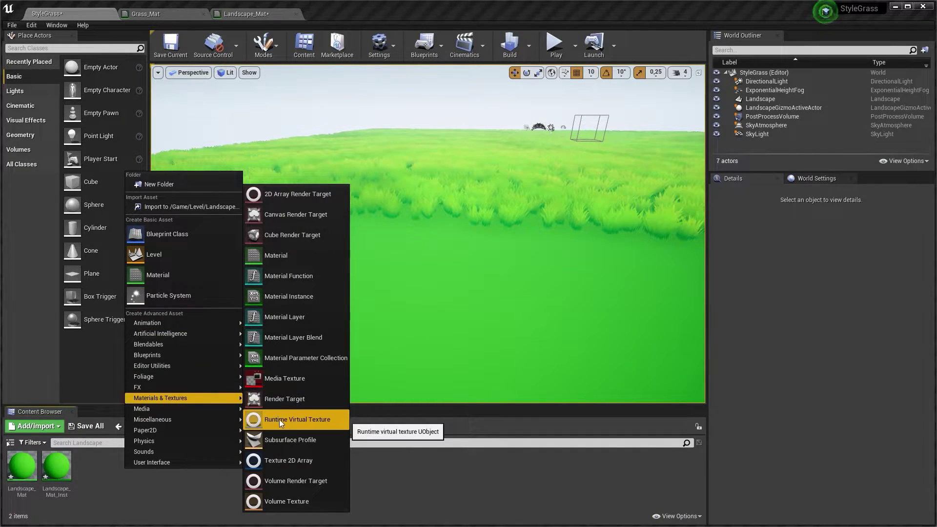
{"action": "left_click", "coordinate": [300, 419]}
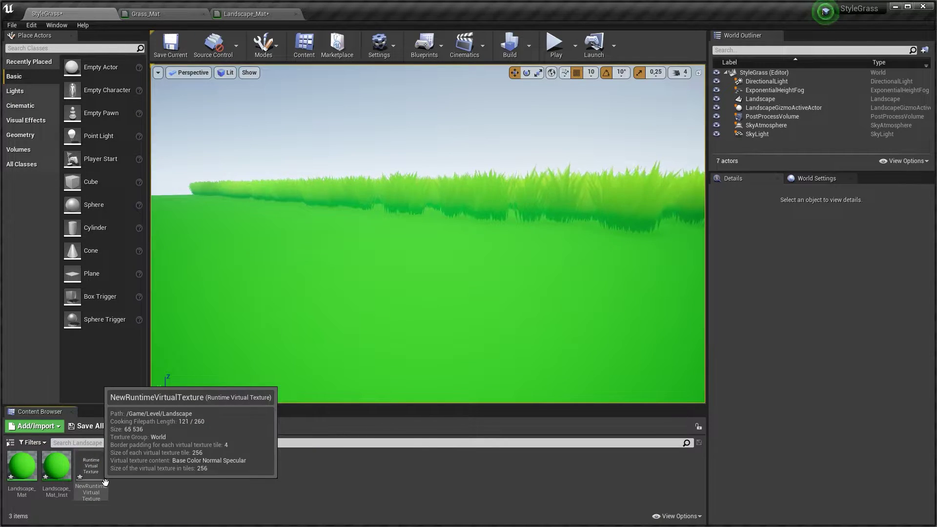
{"action": "double_click", "coordinate": [91, 468]}
{"action": "left_click", "coordinate": [356, 214]}
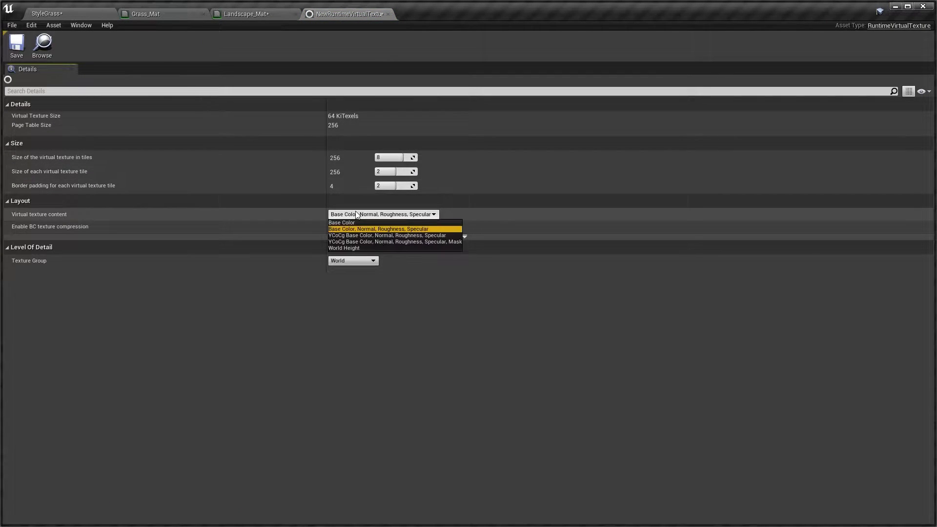
{"action": "left_click", "coordinate": [351, 224]}
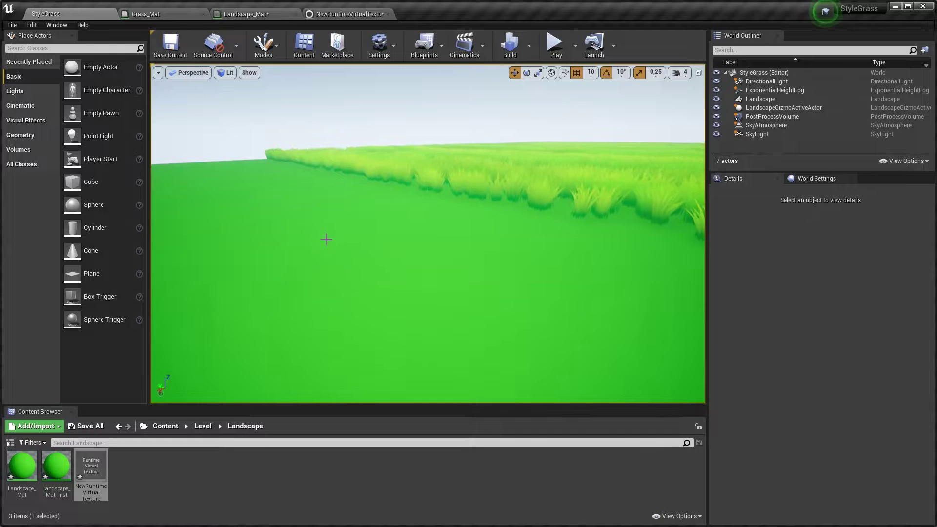
Return to the runtime virtual texture asset and reselect Base Color as its content
{"action": "right_click_drag", "start_coordinate": [326, 239], "coordinate": [339, 261]}
{"action": "mouse_move", "coordinate": [368, 204]}
{"action": "right_mouse_down"}
{"action": "mouse_move", "coordinate": [364, 190]}
{"action": "mouse_move", "coordinate": [375, 205]}
{"action": "right_mouse_up"}
{"action": "key", "text": "w"}
{"action": "left_click", "coordinate": [345, 14]}
{"action": "left_click", "coordinate": [354, 214]}
{"action": "left_click", "coordinate": [398, 222]}
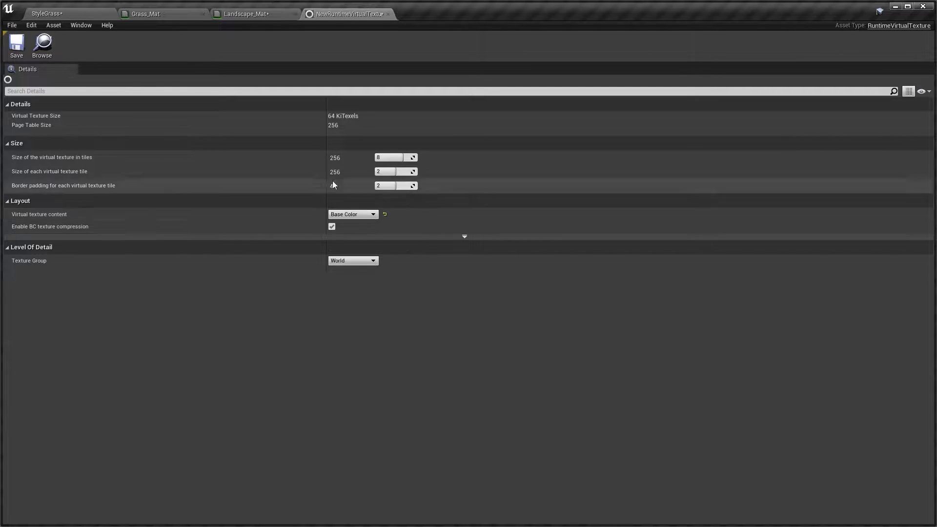
{"action": "left_click", "coordinate": [352, 214]}
{"action": "left_click", "coordinate": [348, 221]}
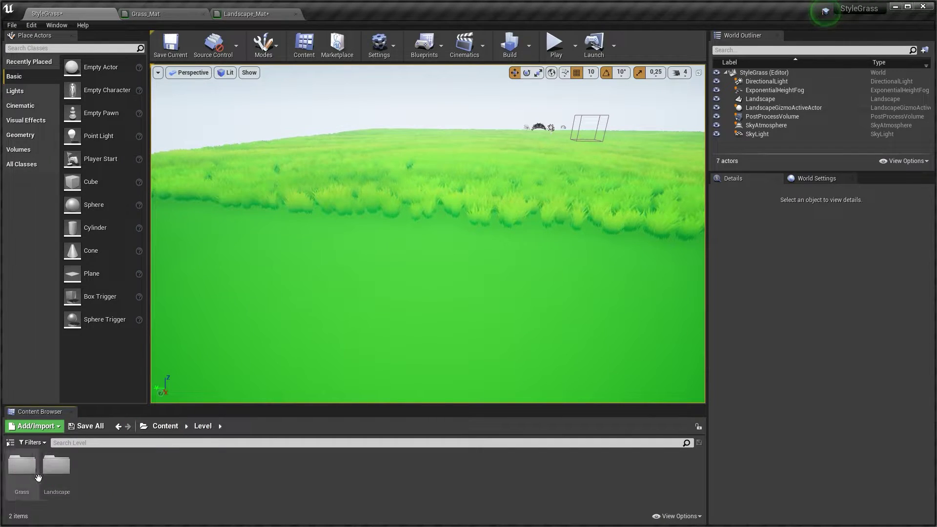
Open Grass_Mat from the Grass folder and add a Runtime Virtual Texture Sample node to its graph
{"action": "double_click", "coordinate": [38, 478]}
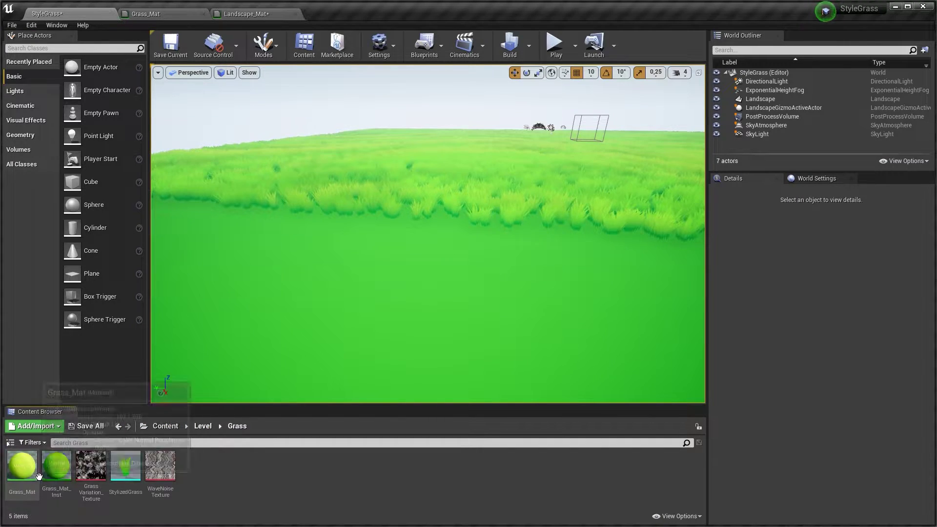
{"action": "double_click", "coordinate": [23, 466]}
{"action": "right_click", "coordinate": [442, 125]}
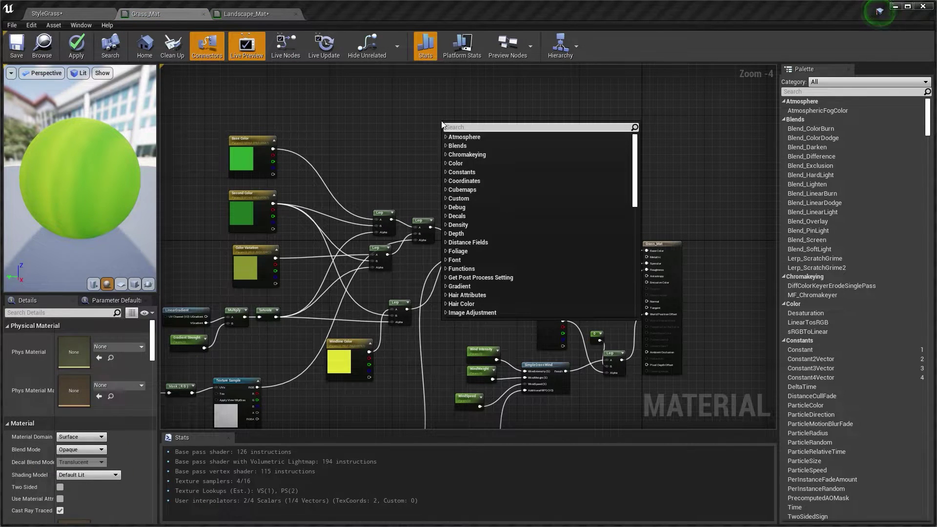
{"action": "type", "text": "ci"}
{"action": "left_click", "coordinate": [517, 221]}
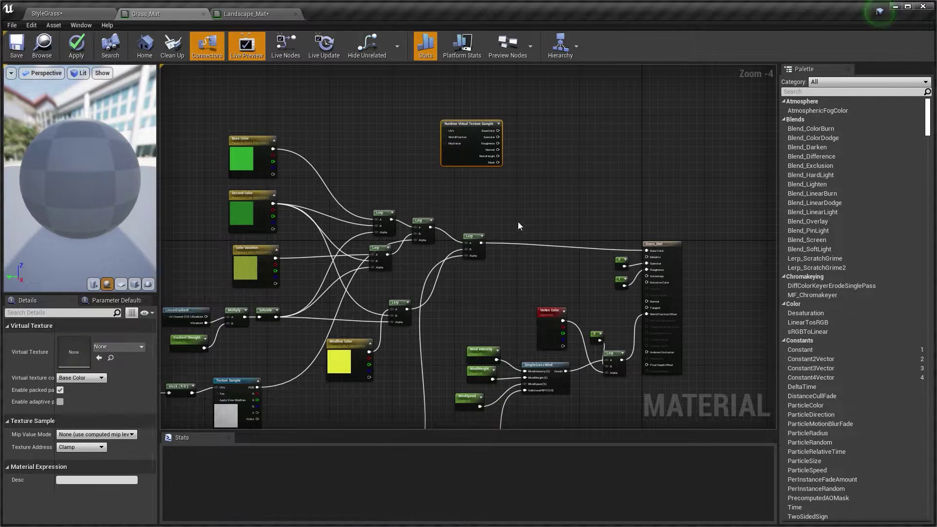
{"action": "left_click", "coordinate": [93, 13]}
{"action": "right_click_drag", "start_coordinate": [428, 233], "coordinate": [317, 232]}
{"action": "right_click_drag", "start_coordinate": [434, 146], "coordinate": [452, 137]}
Connect the virtual texture sample's BaseColor output to the B inputs of the three Lerp nodes fed by Second Color
{"action": "scroll", "coordinate": [393, 221], "scroll_direction": "down", "scroll_amount": 8}
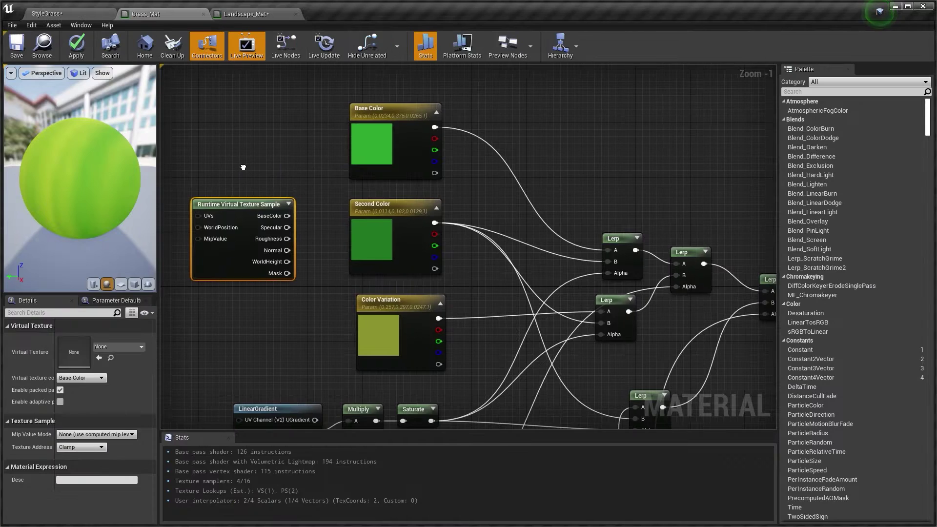
{"action": "scroll", "coordinate": [278, 170], "scroll_direction": "up", "scroll_amount": 2}
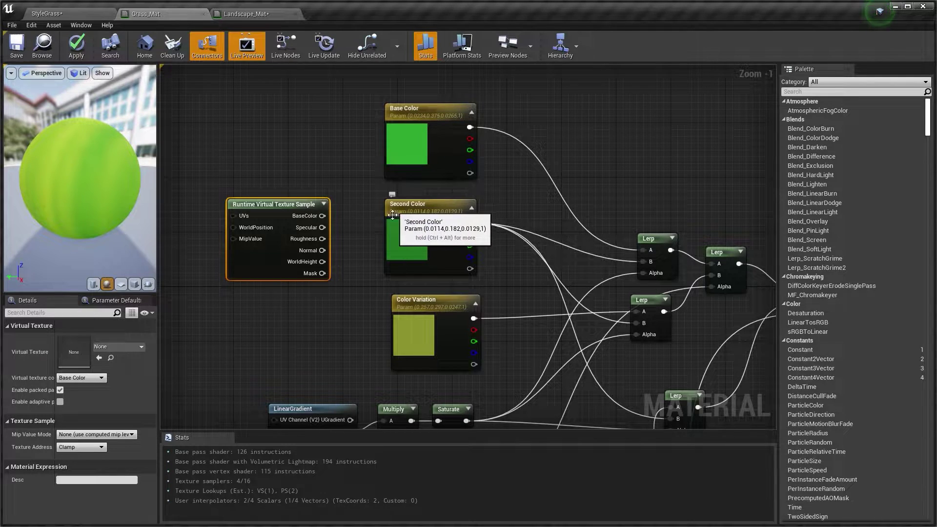
{"action": "right_click_drag", "start_coordinate": [290, 176], "coordinate": [257, 174]}
{"action": "left_click_drag", "start_coordinate": [288, 212], "coordinate": [609, 258]}
{"action": "right_click_drag", "start_coordinate": [532, 241], "coordinate": [482, 224]}
{"action": "left_click_drag", "start_coordinate": [240, 195], "coordinate": [553, 303]}
{"action": "right_click_drag", "start_coordinate": [466, 248], "coordinate": [477, 218]}
{"action": "left_click_drag", "start_coordinate": [251, 165], "coordinate": [600, 368]}
Delete the Second Color parameter and move the Runtime Virtual Texture Sample node into its place
{"action": "left_click", "coordinate": [341, 160]}
{"action": "key", "text": "Delete"}
{"action": "left_click_drag", "start_coordinate": [220, 159], "coordinate": [377, 152]}
Add an Absolute World Position node and connect it to the WorldPosition input of the Runtime Virtual Texture Sample
{"action": "right_click_drag", "start_coordinate": [219, 167], "coordinate": [338, 176]}
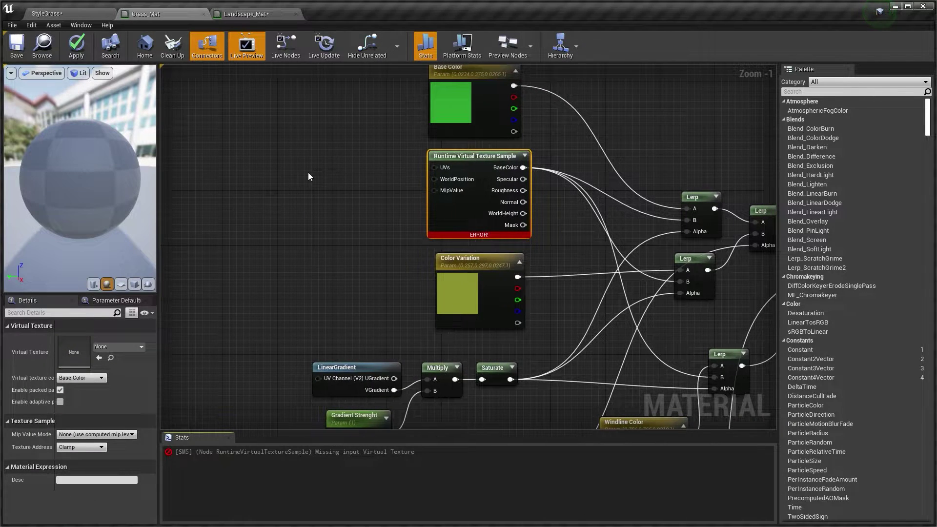
{"action": "right_click", "coordinate": [309, 172]}
{"action": "type", "text": "world"}
{"action": "key", "text": "Return"}
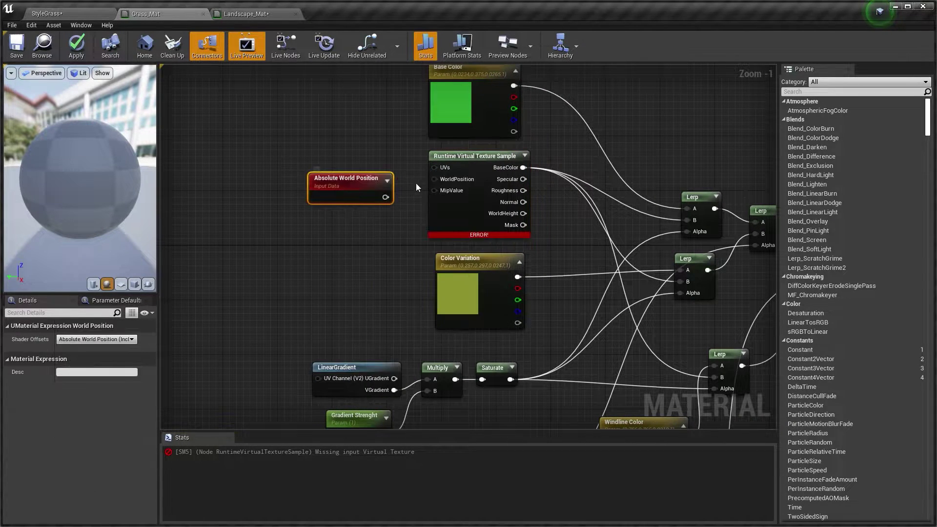
{"action": "left_click_drag", "start_coordinate": [386, 197], "coordinate": [437, 184]}
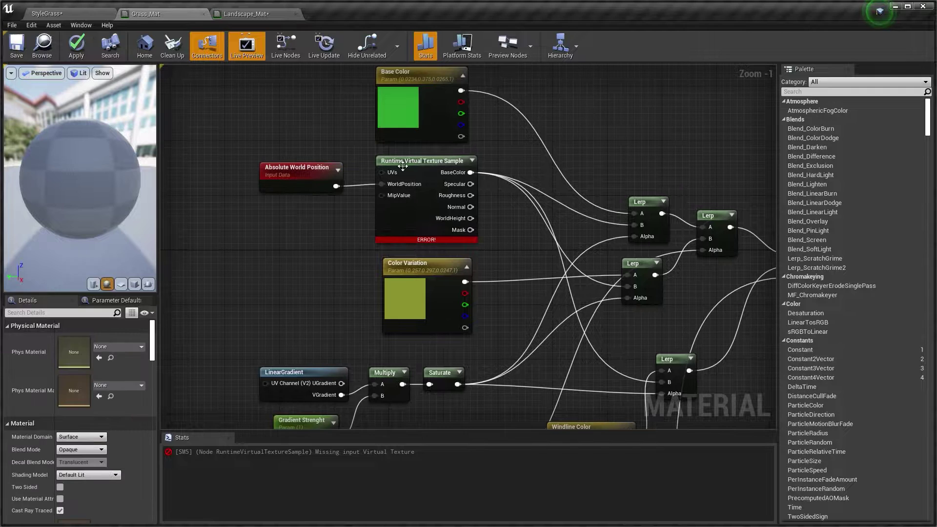
Assign NewRuntimeVirtualTexture as the virtual texture of the Runtime Virtual Texture Sample node
{"action": "left_click", "coordinate": [402, 163]}
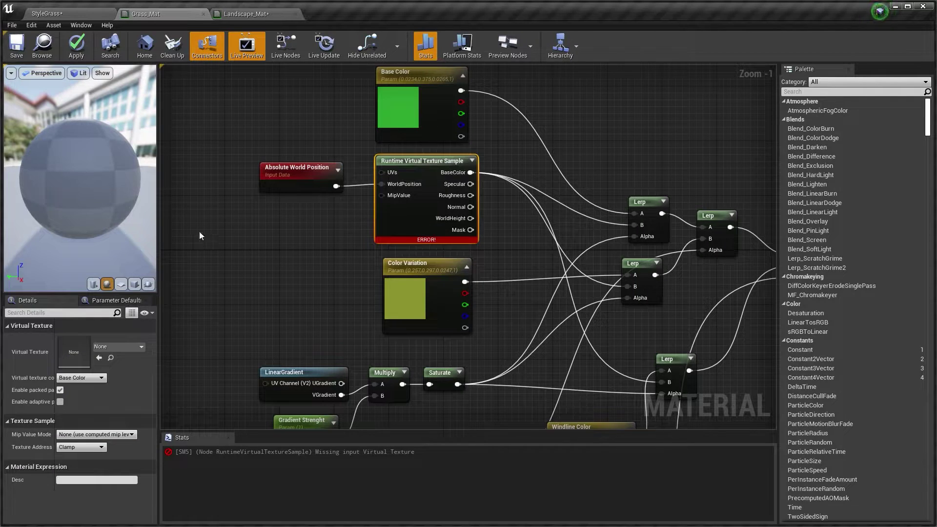
{"action": "left_click", "coordinate": [109, 344]}
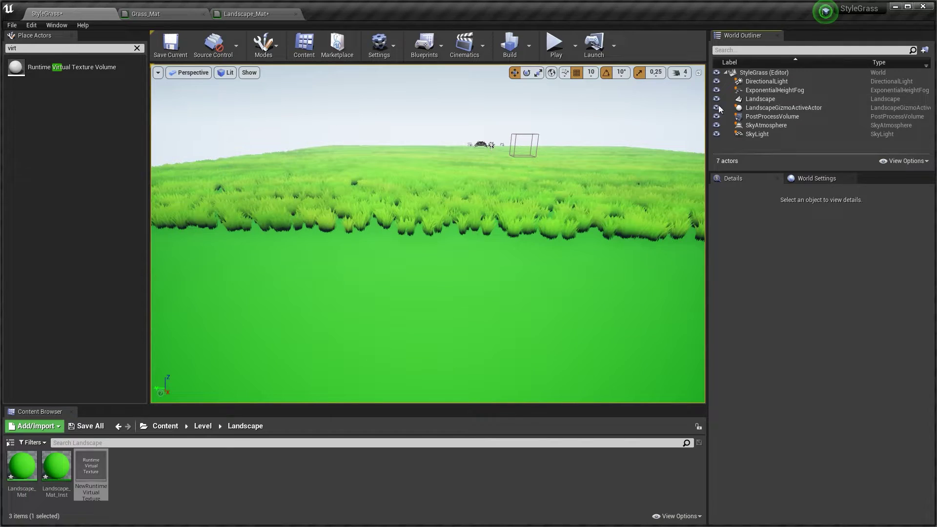
Add an entry to the Landscape actor's Draw in Virtual Textures array and set it to NewRuntimeVirtualTexture
{"action": "left_click", "coordinate": [757, 100]}
{"action": "left_click", "coordinate": [774, 202]}
{"action": "type", "text": "virtua"}
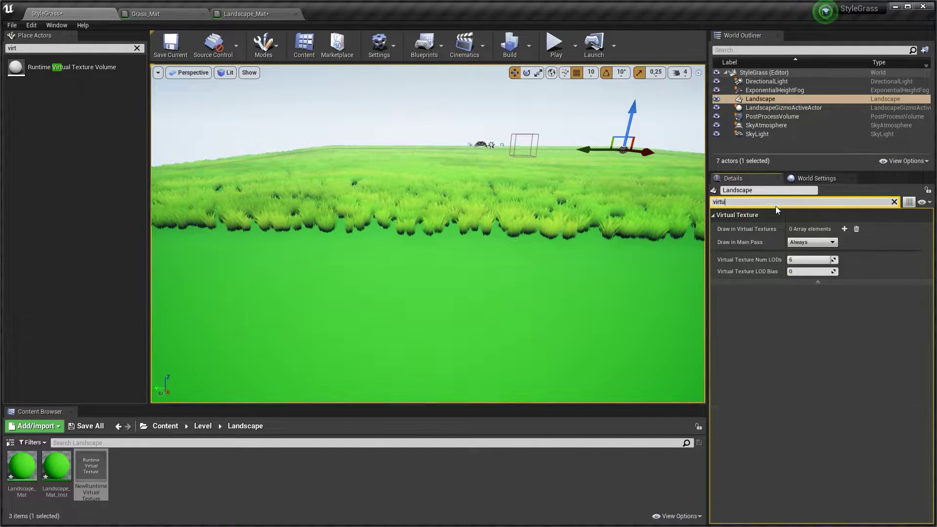
{"action": "left_click", "coordinate": [844, 229]}
{"action": "left_click", "coordinate": [859, 250]}
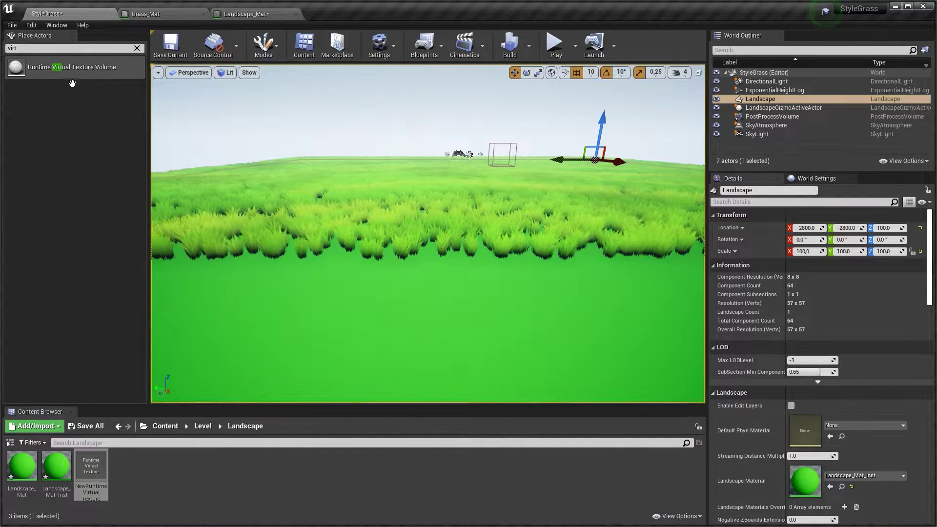
Place a Runtime Virtual Texture Volume in the level and assign NewRuntimeVirtualTexture as its virtual texture
{"action": "left_click_drag", "start_coordinate": [47, 82], "coordinate": [213, 125]}
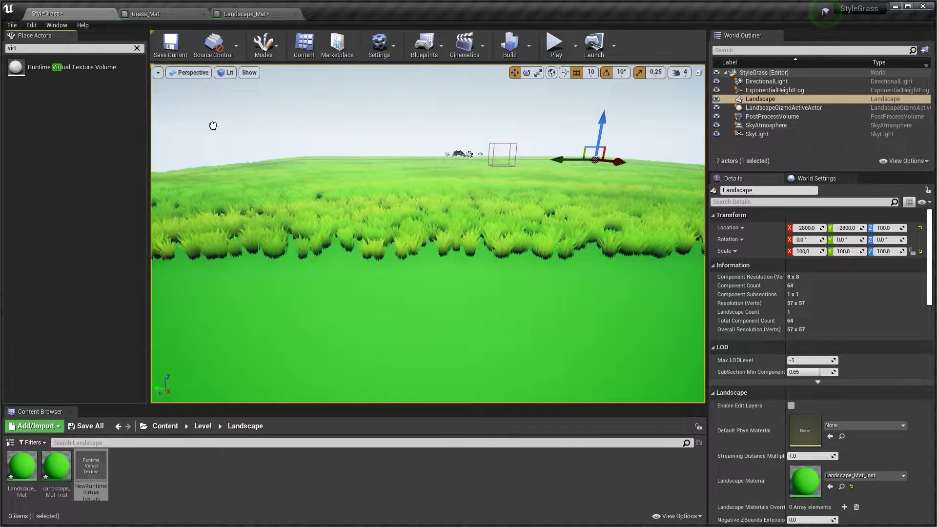
{"action": "left_click_drag", "start_coordinate": [437, 195], "coordinate": [433, 194]}
{"action": "left_click", "coordinate": [860, 390]}
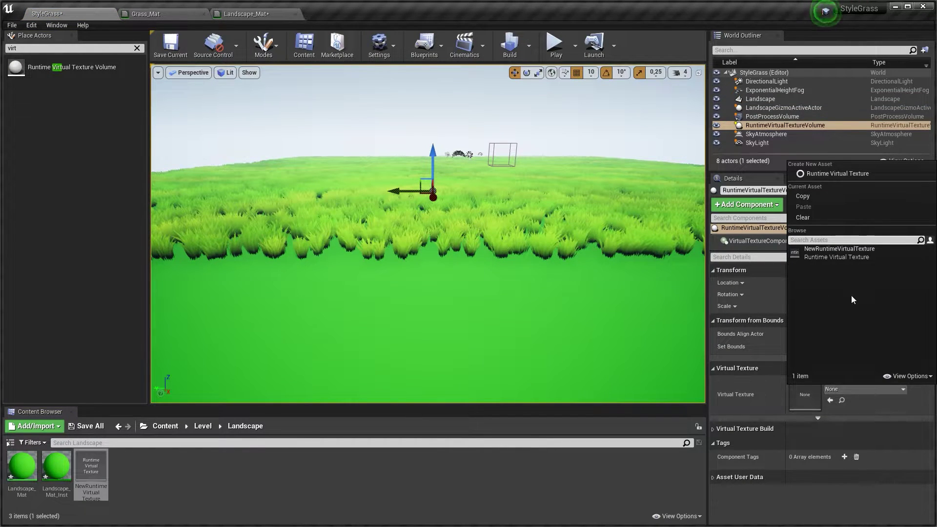
{"action": "left_click", "coordinate": [852, 253]}
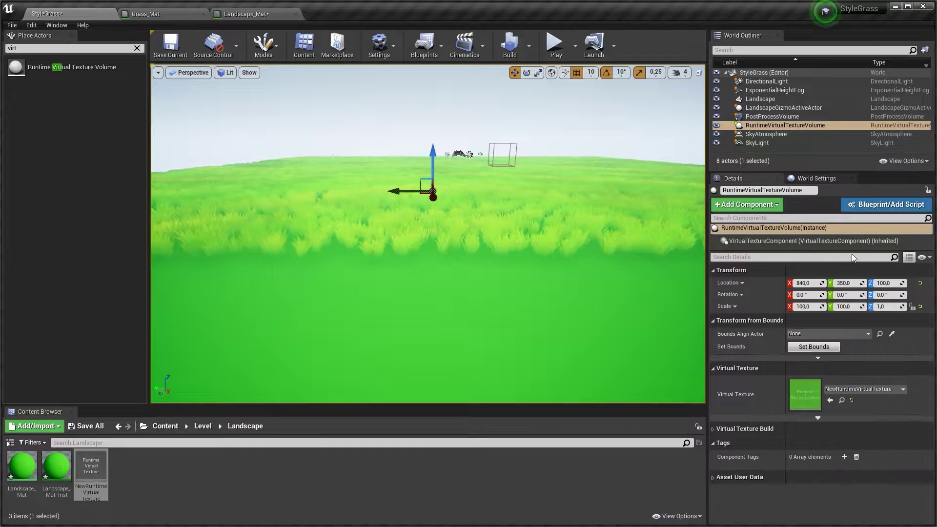
Set the volume's Bounds Align Actor to Landscape and fit its bounds to that actor
{"action": "left_click", "coordinate": [819, 335]}
{"action": "left_click", "coordinate": [810, 233]}
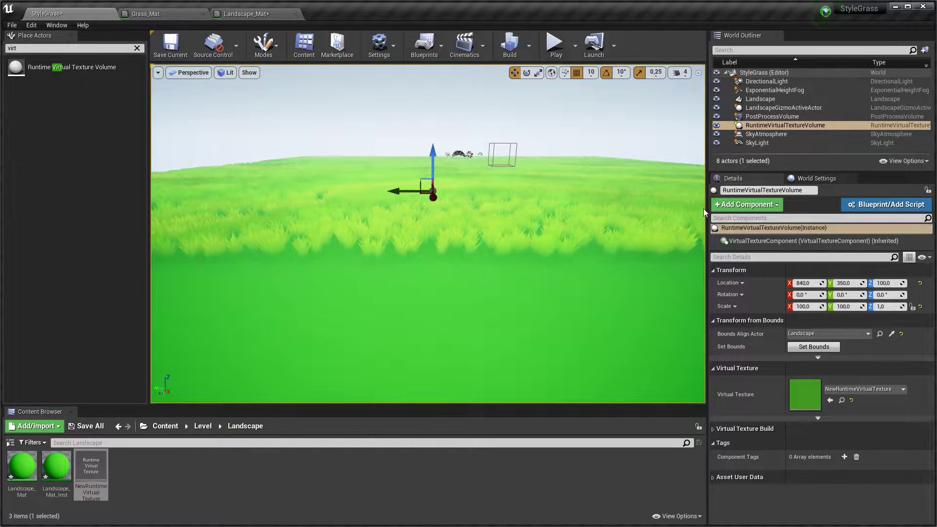
{"action": "left_click", "coordinate": [825, 344]}
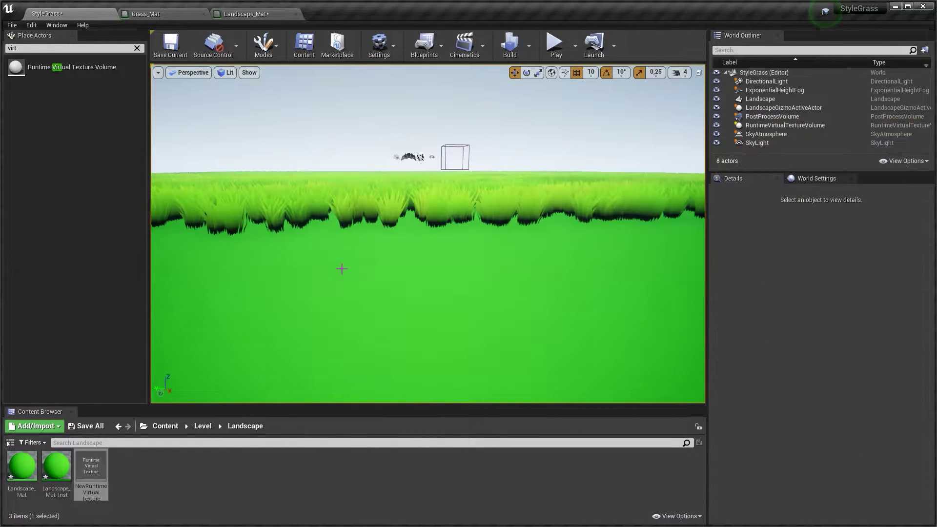
Sculpt gentle height variation into the landscape with tool strength 0.1 and a brush size of about 1211
{"action": "right_click_drag", "start_coordinate": [428, 233], "coordinate": [434, 224]}
{"action": "key", "text": "w"}
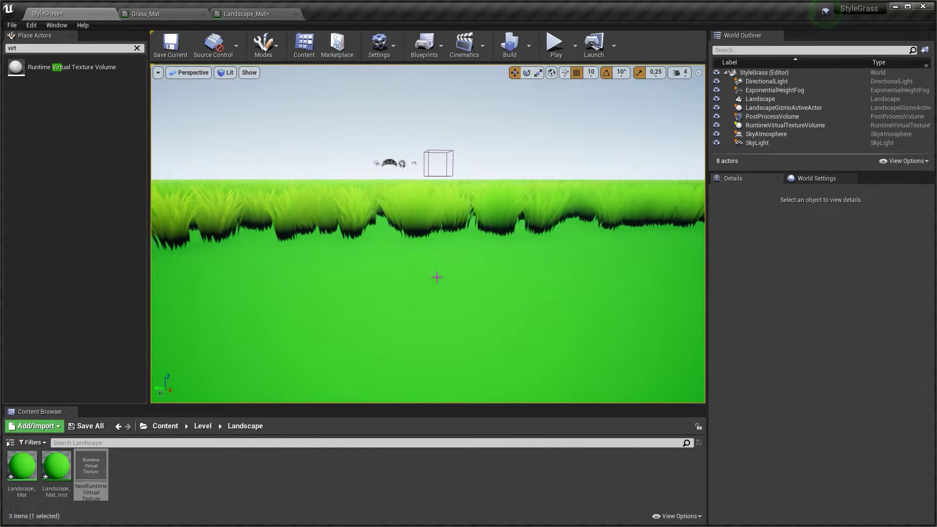
{"action": "right_click_drag", "start_coordinate": [347, 263], "coordinate": [322, 214]}
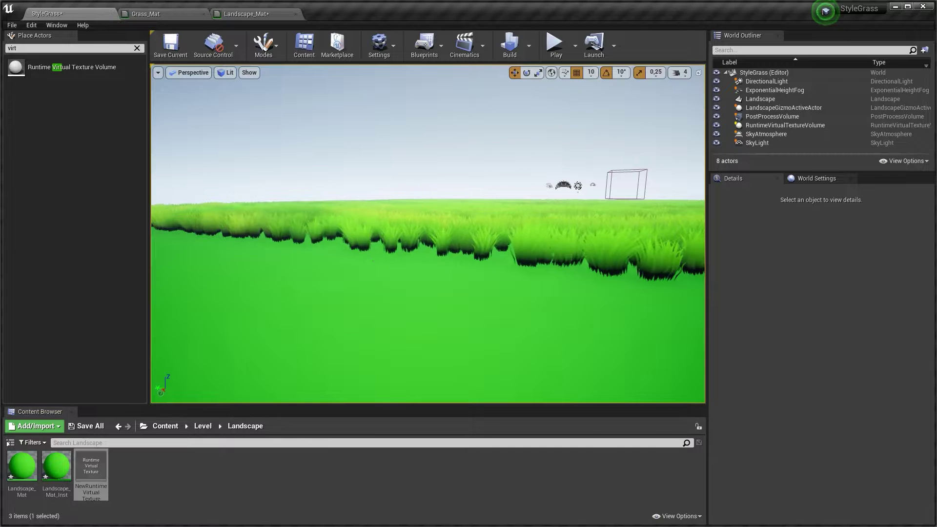
{"action": "right_click_drag", "start_coordinate": [379, 259], "coordinate": [363, 277]}
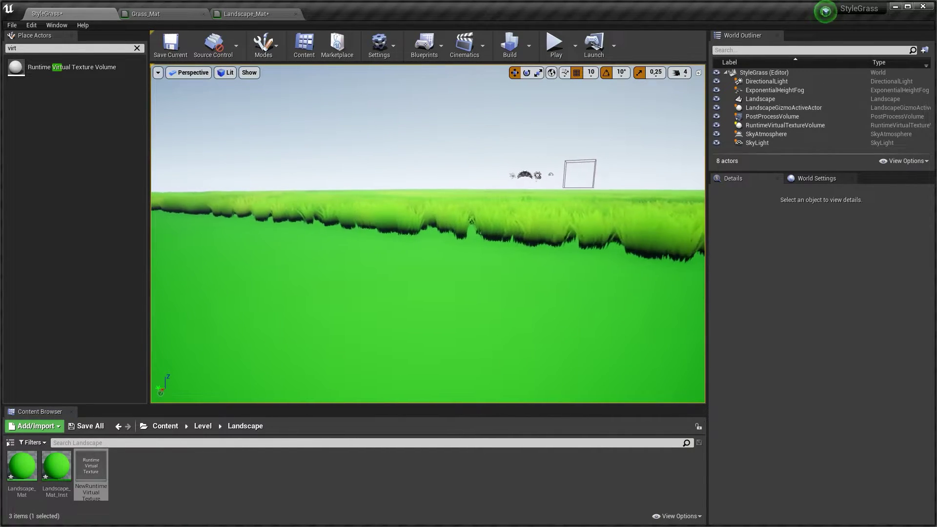
{"action": "left_click", "coordinate": [262, 41]}
{"action": "left_click", "coordinate": [300, 86]}
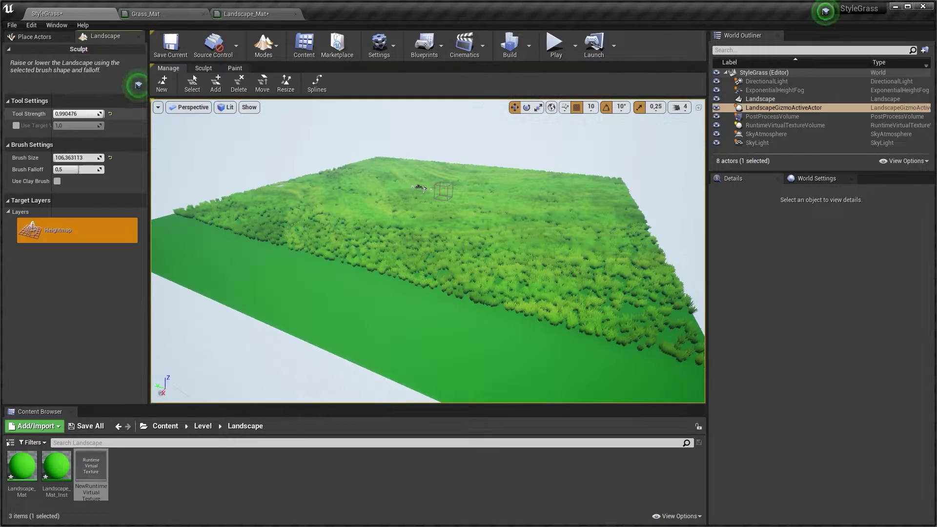
{"action": "left_click", "coordinate": [89, 114]}
{"action": "mouse_move", "coordinate": [272, 192]}
{"action": "right_mouse_down"}
{"action": "mouse_move", "coordinate": [307, 196]}
{"action": "mouse_move", "coordinate": [238, 238]}
{"action": "mouse_move", "coordinate": [362, 214]}
{"action": "right_mouse_up"}
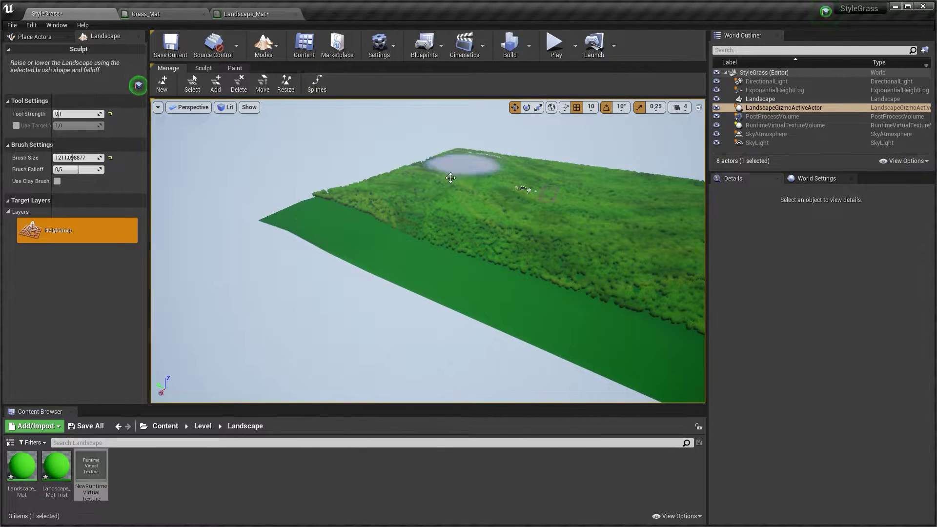
{"action": "right_click_drag", "start_coordinate": [416, 275], "coordinate": [464, 142]}
{"action": "right_click_drag", "start_coordinate": [409, 165], "coordinate": [380, 171]}
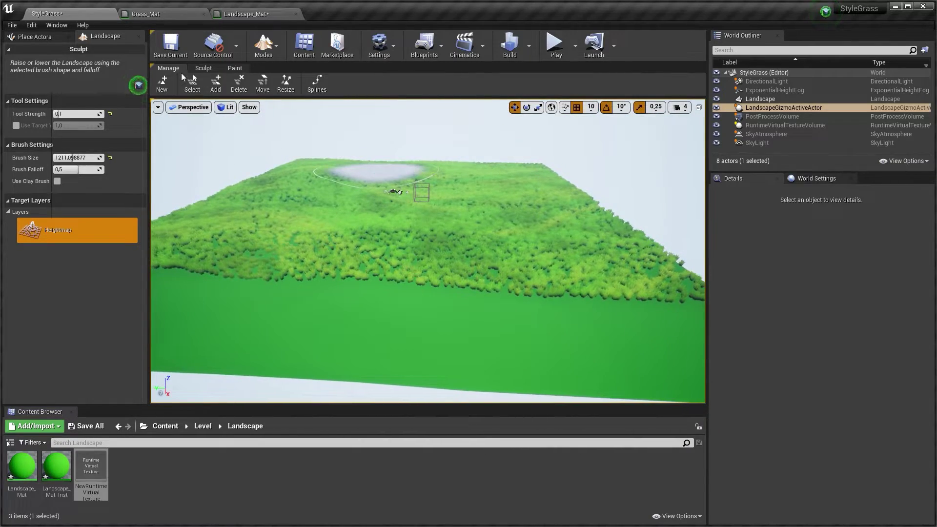
Smooth the sculpted landscape with the Smooth tool at strength 0.1
{"action": "left_click", "coordinate": [203, 69]}
{"action": "left_click", "coordinate": [186, 83]}
{"action": "mouse_move", "coordinate": [335, 189]}
{"action": "right_mouse_down"}
{"action": "mouse_move", "coordinate": [209, 266]}
{"action": "mouse_move", "coordinate": [315, 241]}
{"action": "right_mouse_up"}
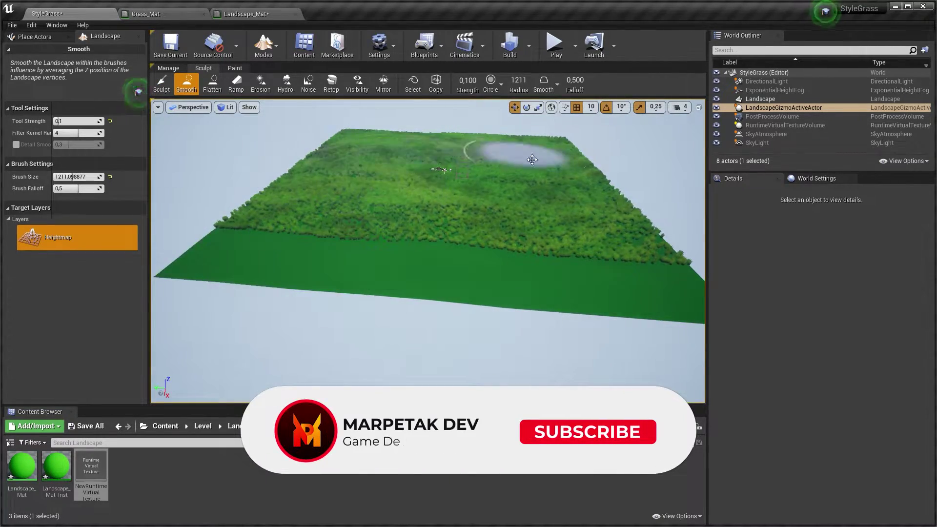
{"action": "right_click_drag", "start_coordinate": [368, 188], "coordinate": [374, 150]}
{"action": "key", "text": "w"}
Return to Select mode and refit the RuntimeVirtualTextureVolume's bounds to the sculpted landscape
{"action": "left_click", "coordinate": [263, 45]}
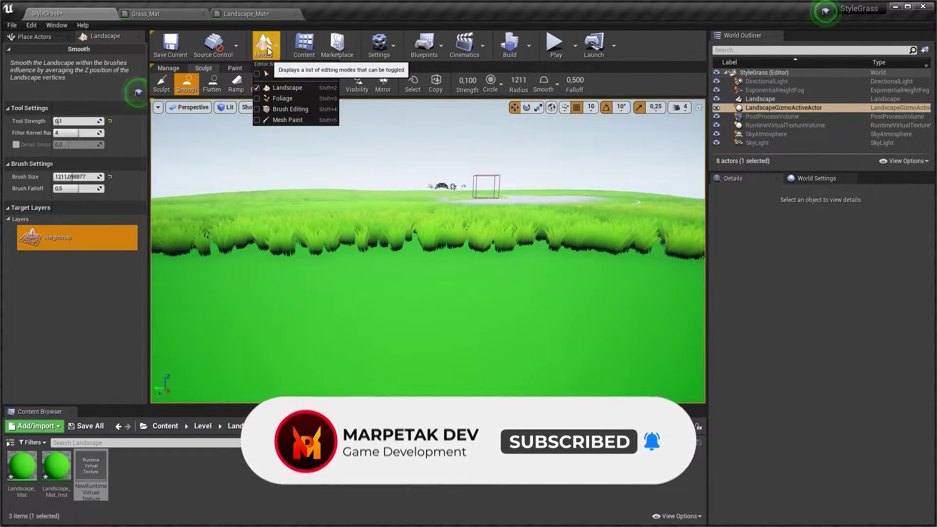
{"action": "left_click", "coordinate": [274, 69]}
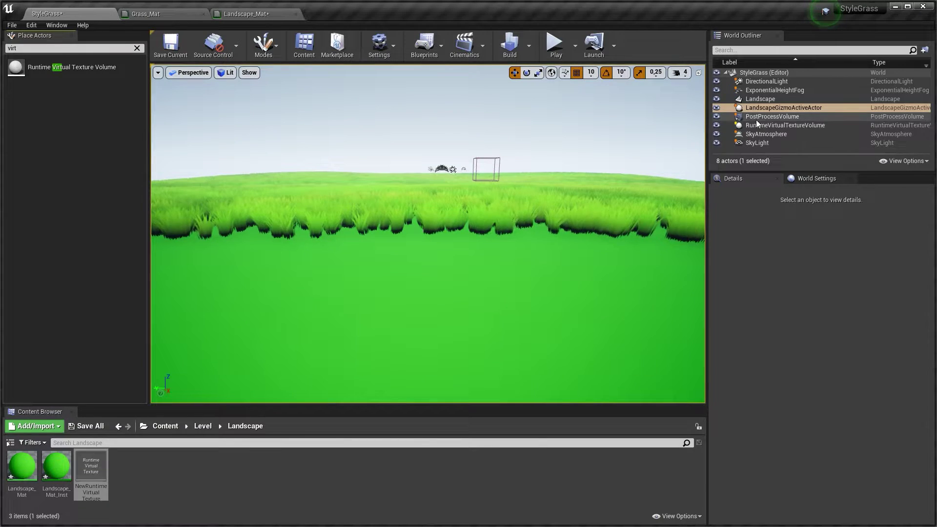
{"action": "left_click", "coordinate": [764, 100]}
{"action": "left_click", "coordinate": [767, 125]}
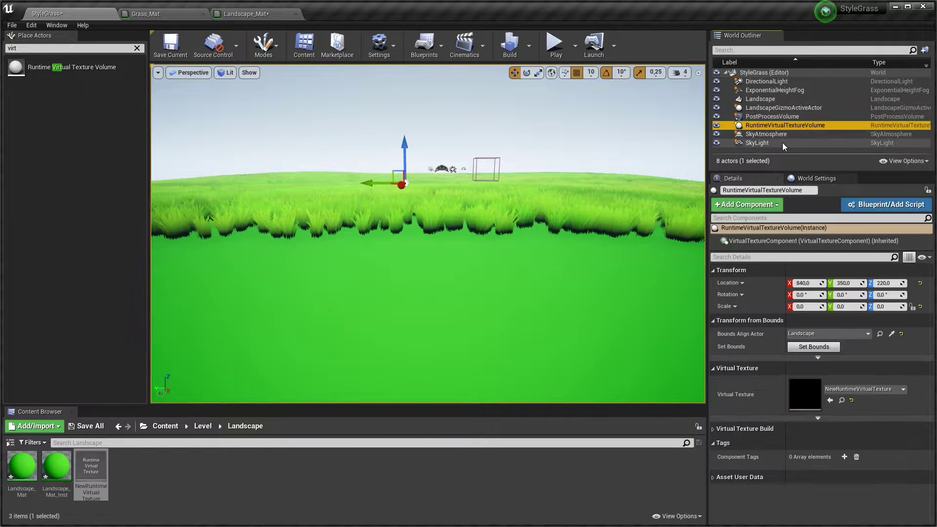
{"action": "left_click", "coordinate": [810, 347]}
Examine from several angles how the grass blends with the landscape colour along the edge of the field
{"action": "right_click_drag", "start_coordinate": [424, 235], "coordinate": [371, 236]}
{"action": "key", "text": "Escape"}
{"action": "key", "text": "w"}
{"action": "right_click_drag", "start_coordinate": [496, 186], "coordinate": [464, 187]}
{"action": "key", "text": "w"}
{"action": "key", "text": "w"}
{"action": "right_click_drag", "start_coordinate": [394, 226], "coordinate": [293, 224]}
{"action": "key", "text": "s"}
{"action": "scroll", "coordinate": [371, 232], "scroll_direction": "down", "scroll_amount": 5}
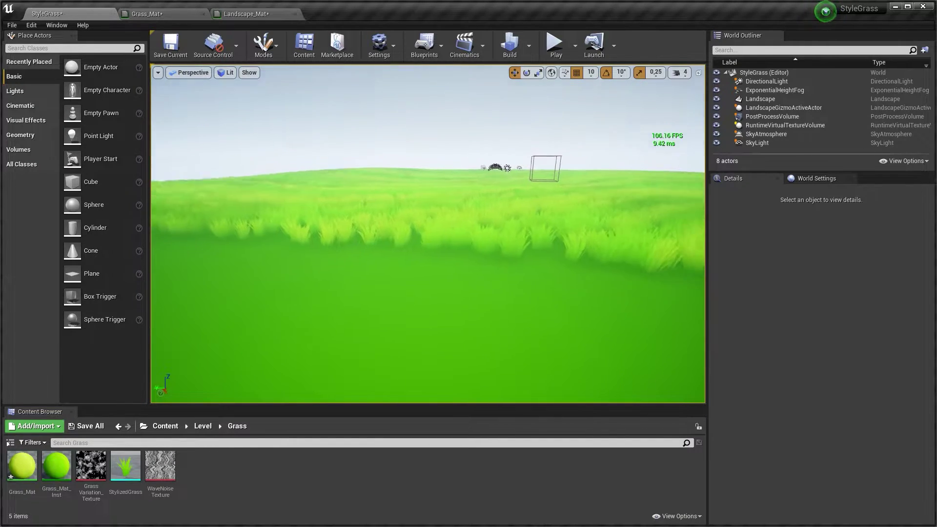
Connect the Runtime Virtual Texture Sample's BaseColor directly to the Base Color input of Grass_Mat and save the material
{"action": "left_click", "coordinate": [147, 14]}
{"action": "right_click_drag", "start_coordinate": [248, 115], "coordinate": [162, 119]}
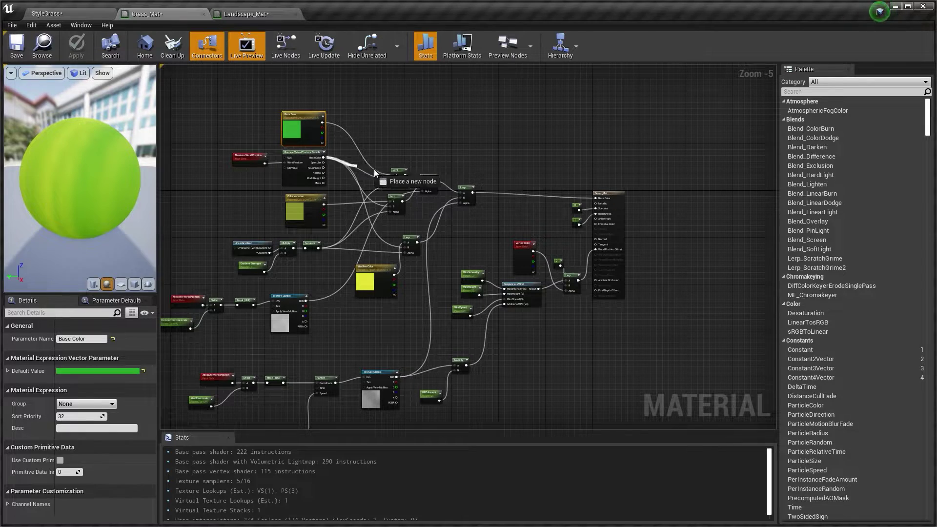
{"action": "left_click_drag", "start_coordinate": [599, 202], "coordinate": [597, 199]}
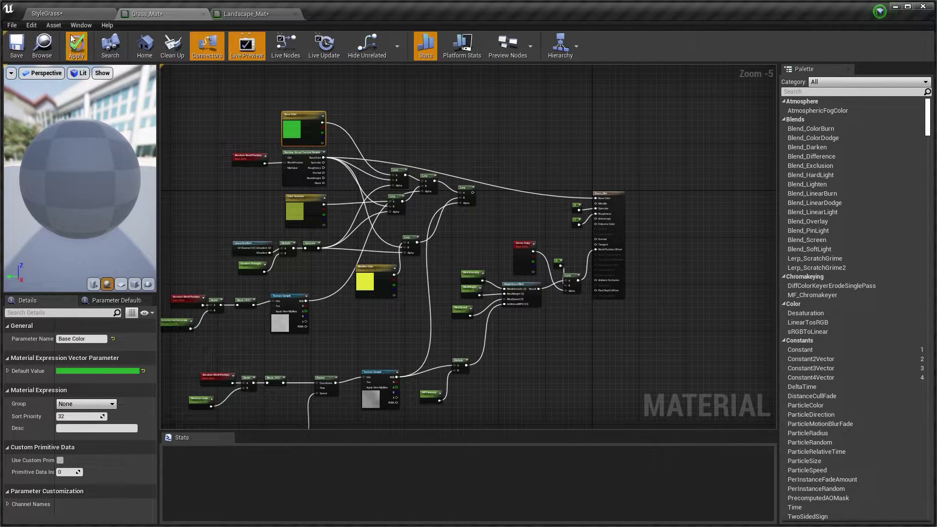
{"action": "key", "text": "ctrl+s"}
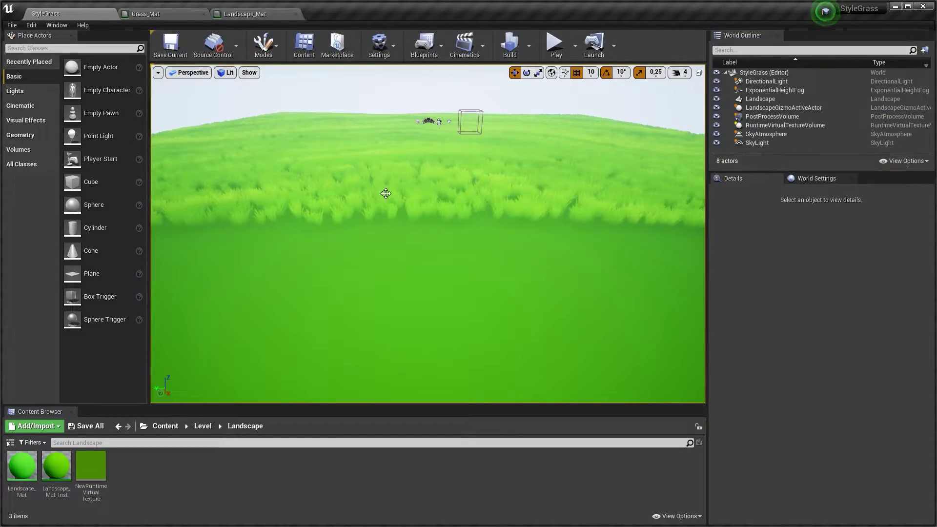
Remove the painted grass foliage from the level in Foliage mode
{"action": "left_click", "coordinate": [267, 47]}
{"action": "left_click", "coordinate": [282, 97]}
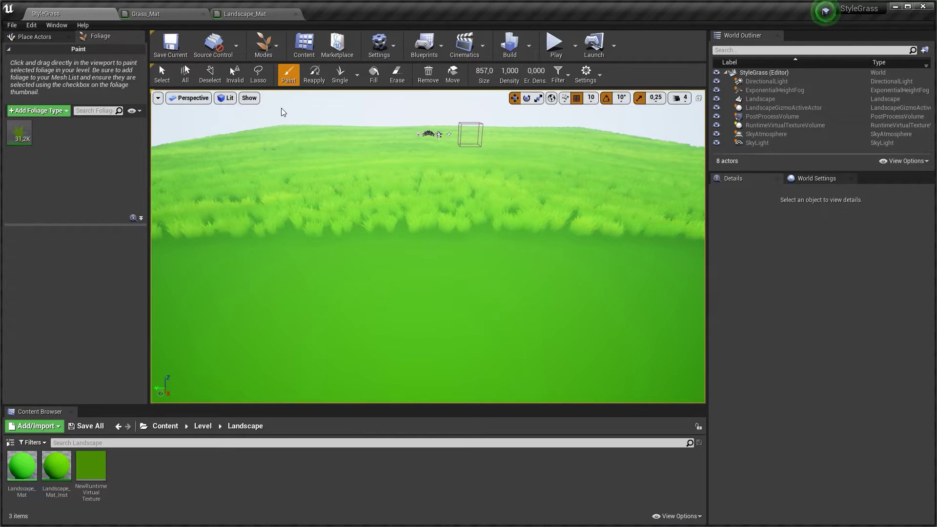
{"action": "left_click", "coordinate": [31, 136]}
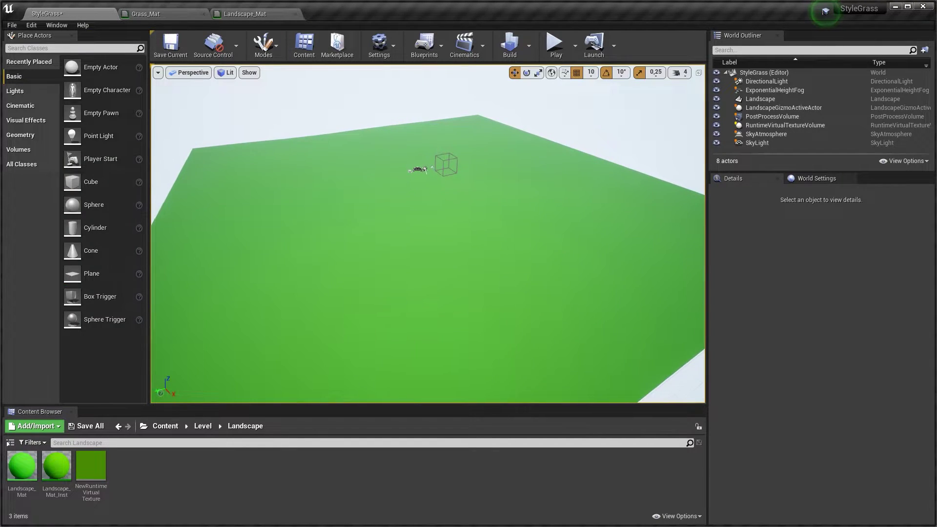
Create a Landscape Grass Type asset in the Grass folder and open it for editing
{"action": "scroll", "coordinate": [374, 239], "scroll_direction": "up", "scroll_amount": 5}
{"action": "right_click_drag", "start_coordinate": [380, 240], "coordinate": [361, 226]}
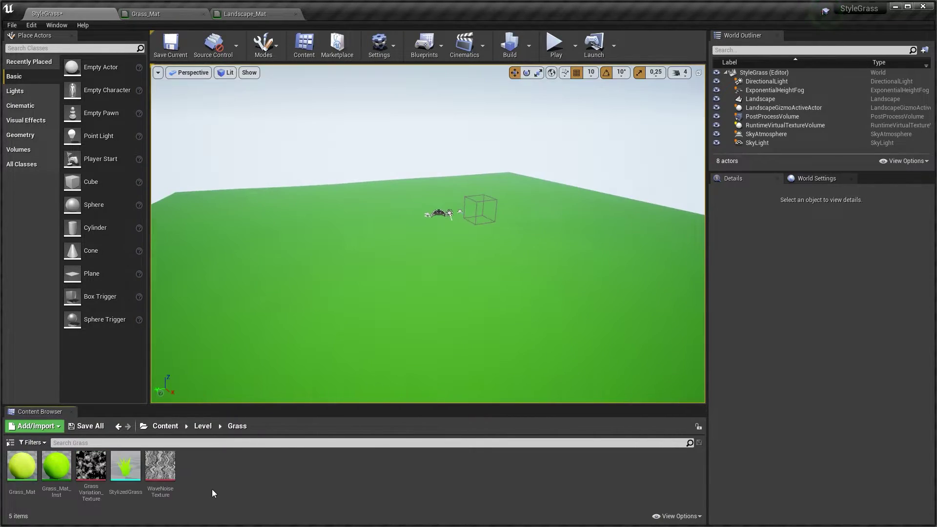
{"action": "right_click", "coordinate": [211, 484]}
{"action": "mouse_move", "coordinate": [252, 393]}
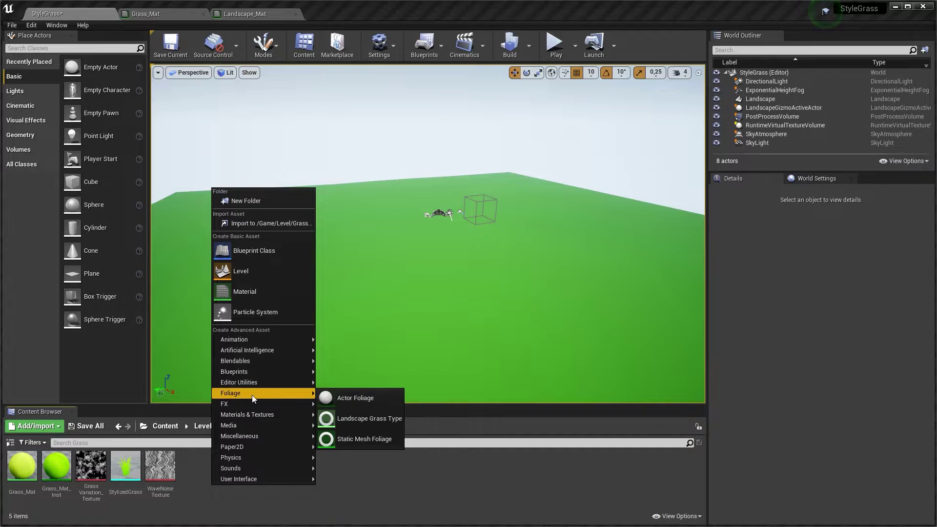
{"action": "left_click", "coordinate": [349, 417]}
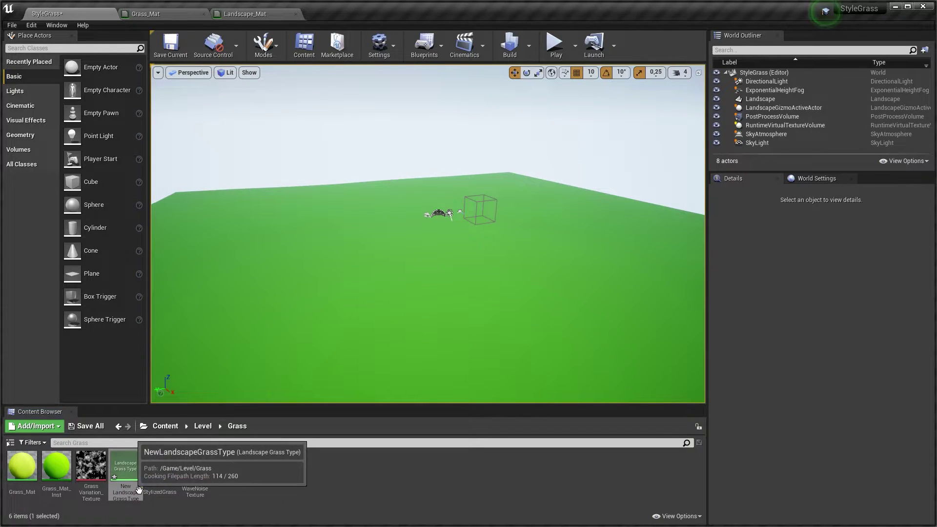
{"action": "double_click", "coordinate": [126, 466]}
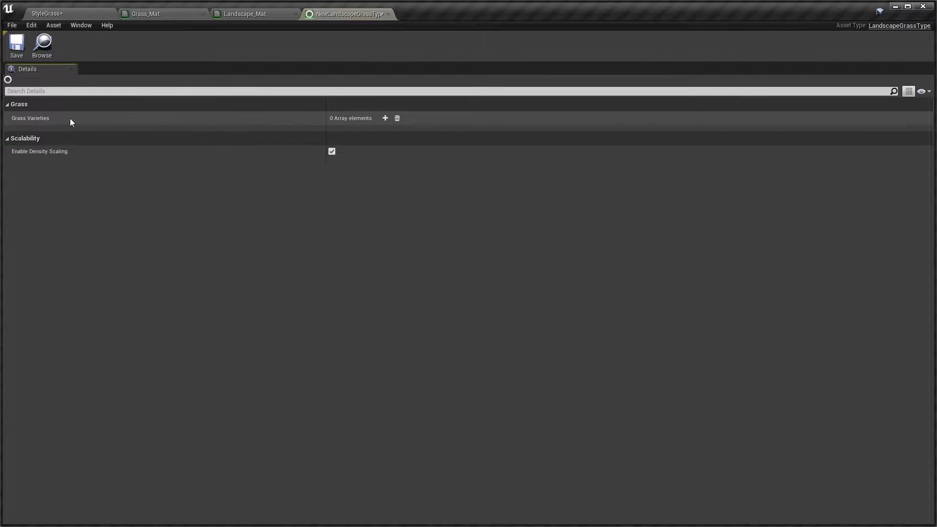
Add one grass variety to the grass type and set its Grass Mesh to StylizedGrass
{"action": "left_click", "coordinate": [384, 118]}
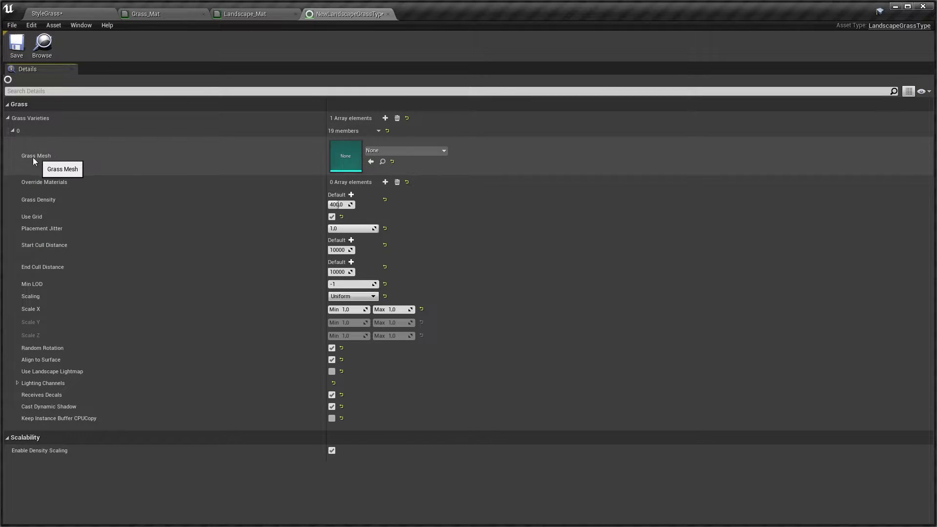
{"action": "left_click", "coordinate": [382, 150]}
{"action": "type", "text": "styl"}
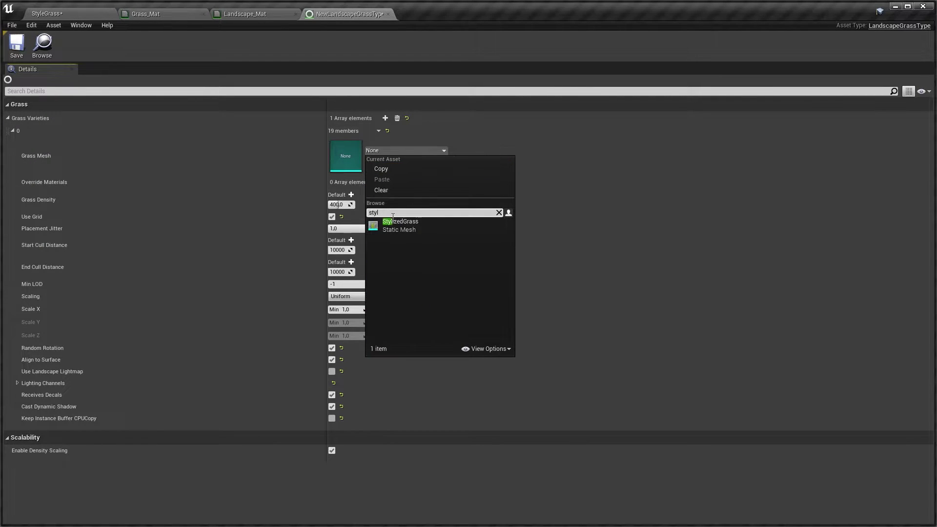
{"action": "left_click", "coordinate": [428, 229]}
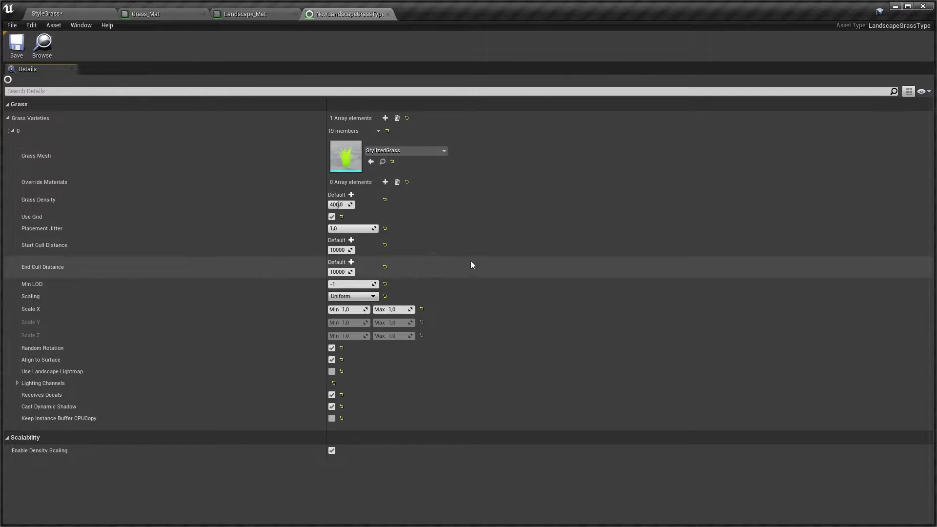
{"action": "left_click", "coordinate": [59, 14]}
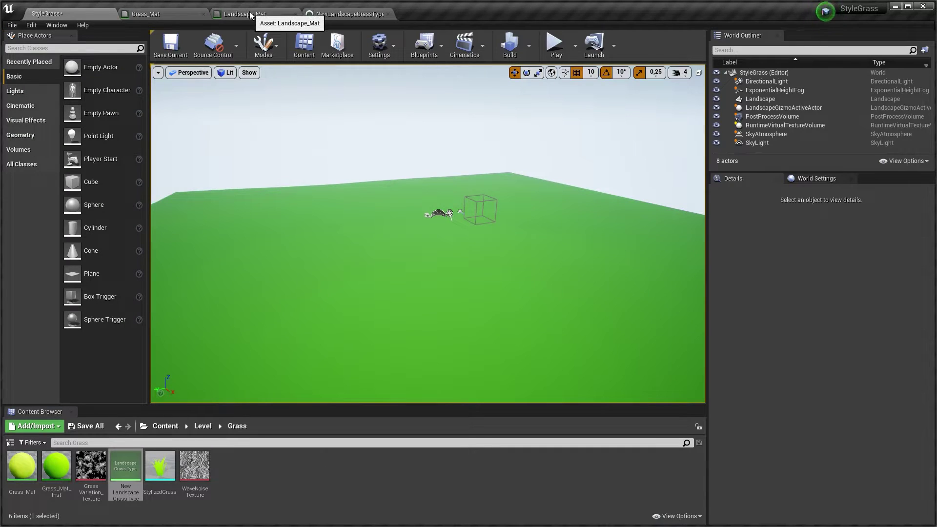
{"action": "left_click", "coordinate": [250, 15]}
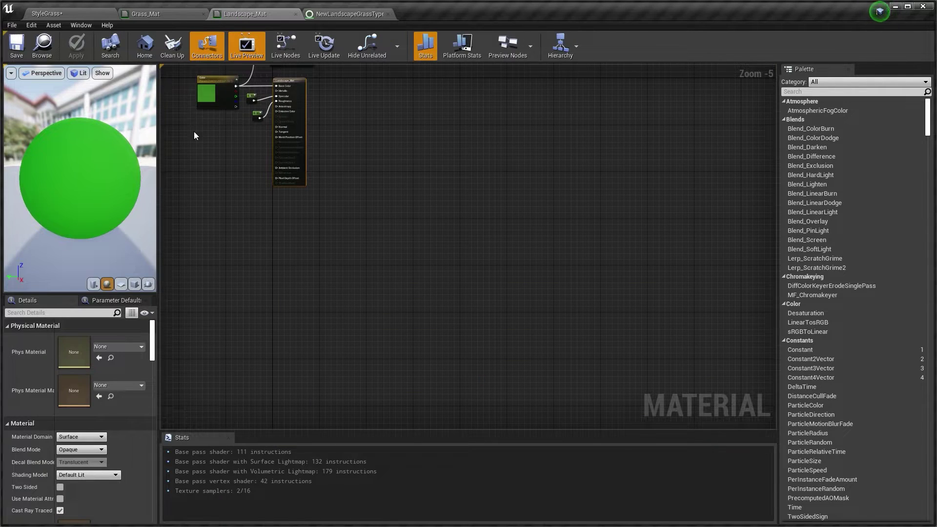
{"action": "left_click", "coordinate": [84, 16]}
{"action": "right_click_drag", "start_coordinate": [341, 195], "coordinate": [346, 259]}
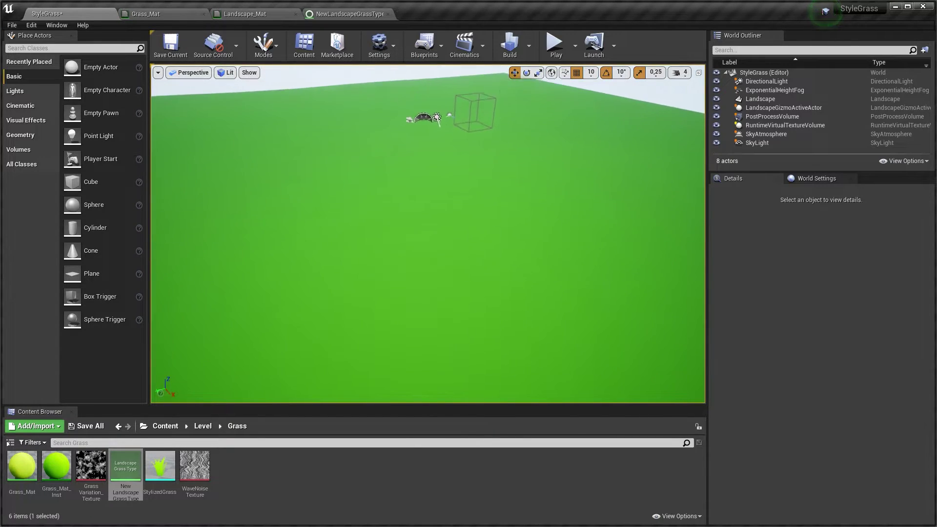
Paste the brown constant (0.167, 0.105, 0.0183) into Landscape_Mat, convert it to a parameter named Dirt and place it below Color
{"action": "left_click", "coordinate": [229, 14]}
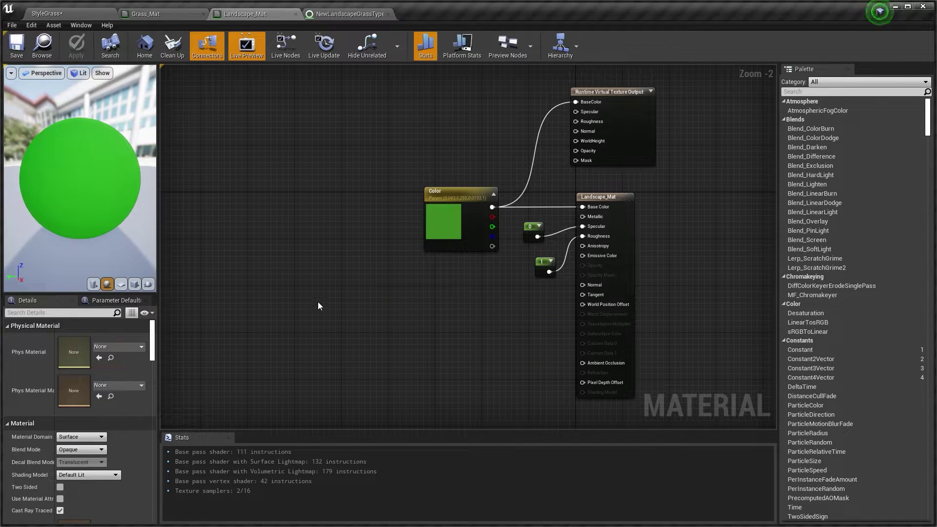
{"action": "key", "text": "ctrl+v"}
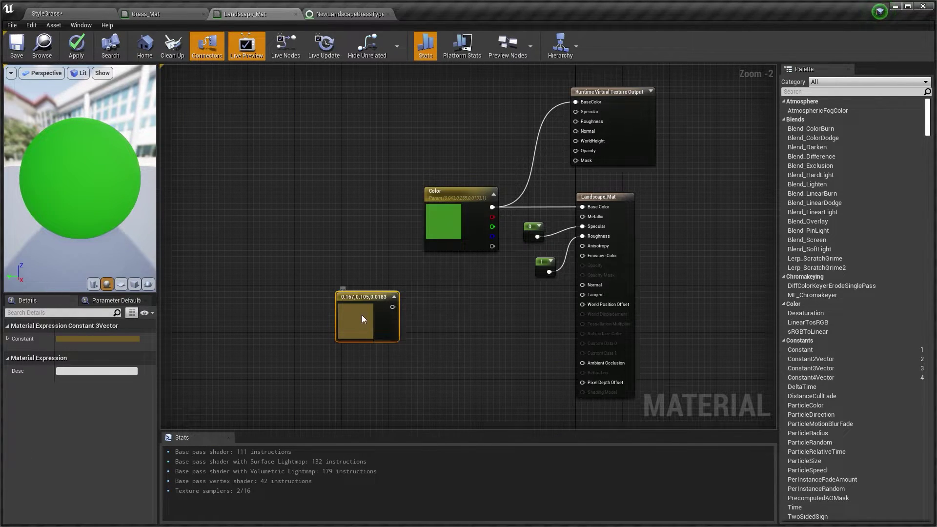
{"action": "right_click", "coordinate": [361, 316]}
{"action": "left_click", "coordinate": [400, 353]}
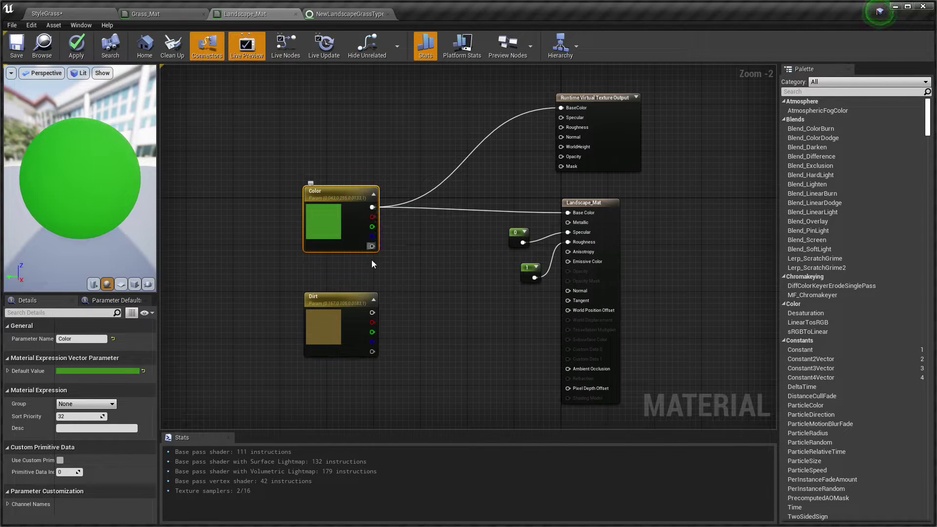
{"action": "left_click_drag", "start_coordinate": [353, 302], "coordinate": [353, 290]}
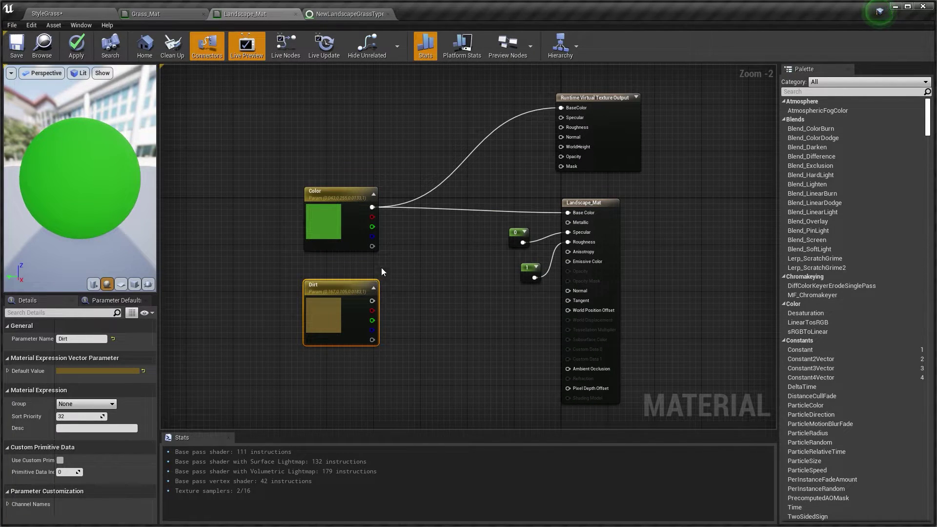
Add a LandscapeLayerBlend node to Landscape_Mat with two layers named Grass and Dirt
{"action": "right_click_drag", "start_coordinate": [403, 158], "coordinate": [425, 171]}
{"action": "type", "text": "land"}
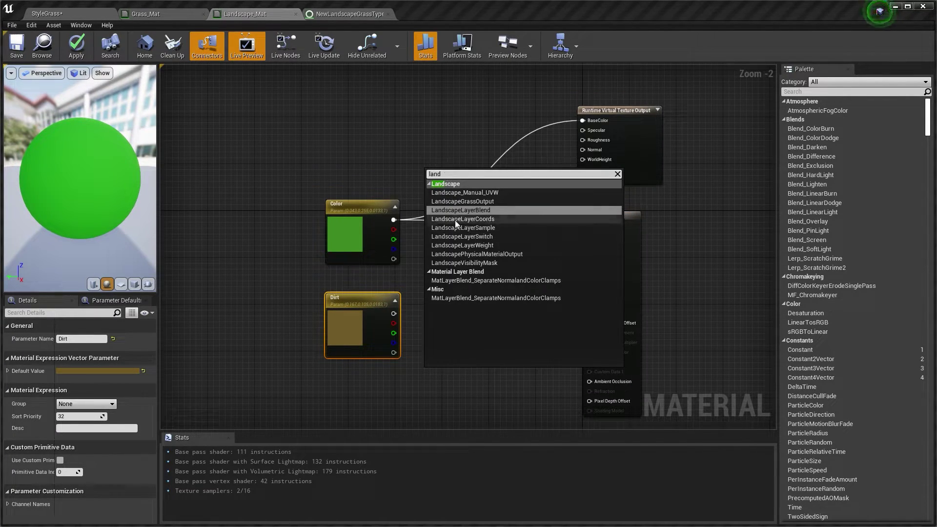
{"action": "left_click", "coordinate": [475, 210]}
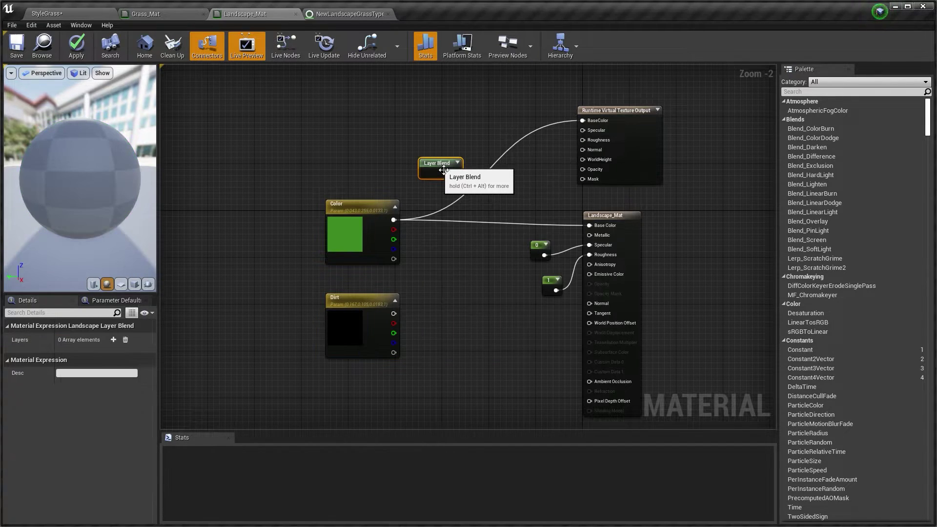
{"action": "left_click", "coordinate": [113, 340]}
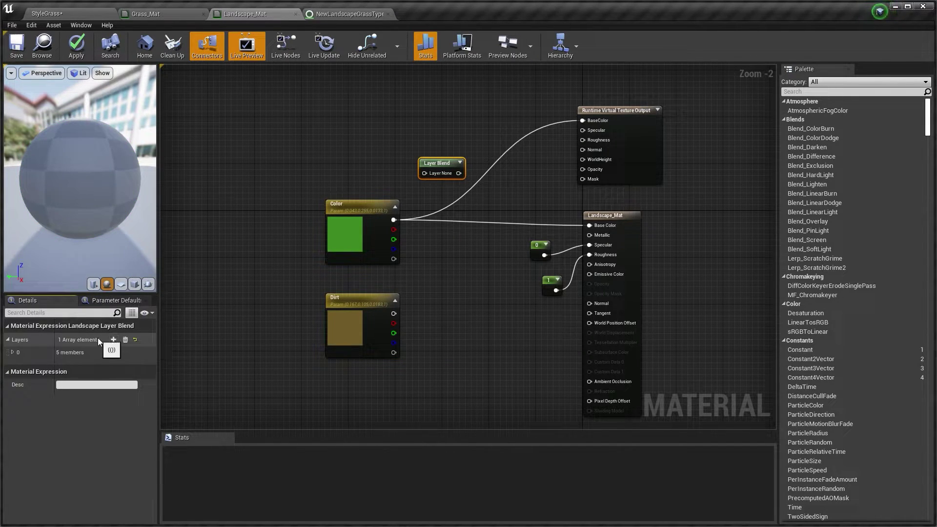
{"action": "left_click", "coordinate": [113, 340]}
{"action": "type", "text": "Grass"}
{"action": "left_click", "coordinate": [13, 425]}
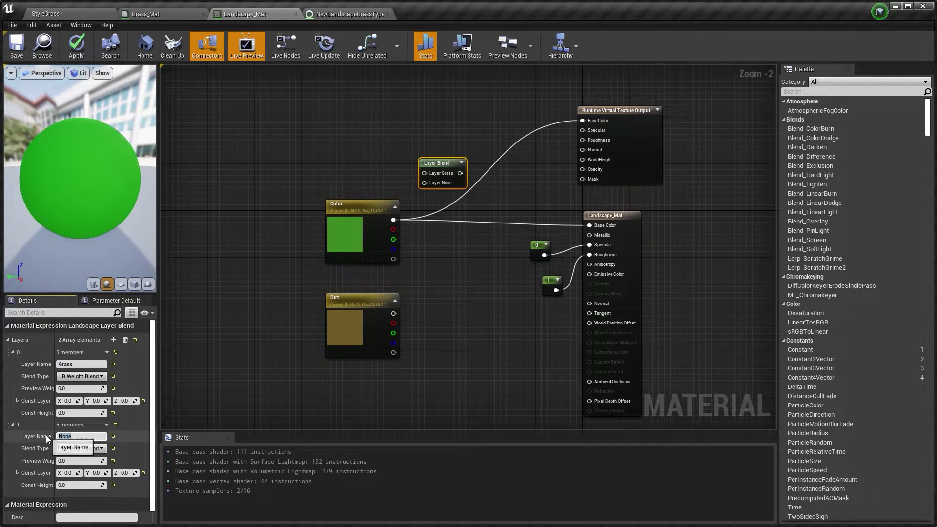
{"action": "type", "text": "Dirt"}
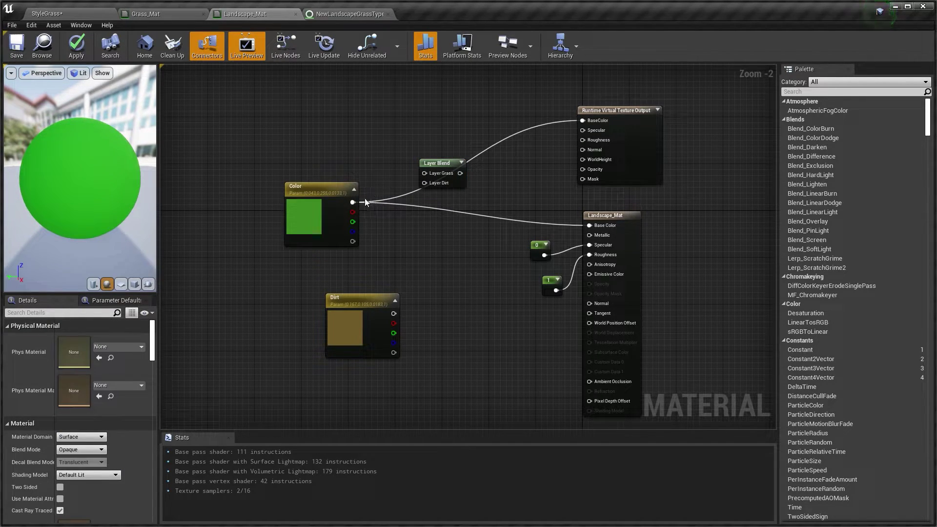
Wire Color and Dirt into the Layer Blend and its output to both the virtual texture output's BaseColor and the material's Base Color
{"action": "left_click_drag", "start_coordinate": [364, 198], "coordinate": [370, 191]}
{"action": "left_click_drag", "start_coordinate": [432, 179], "coordinate": [427, 174]}
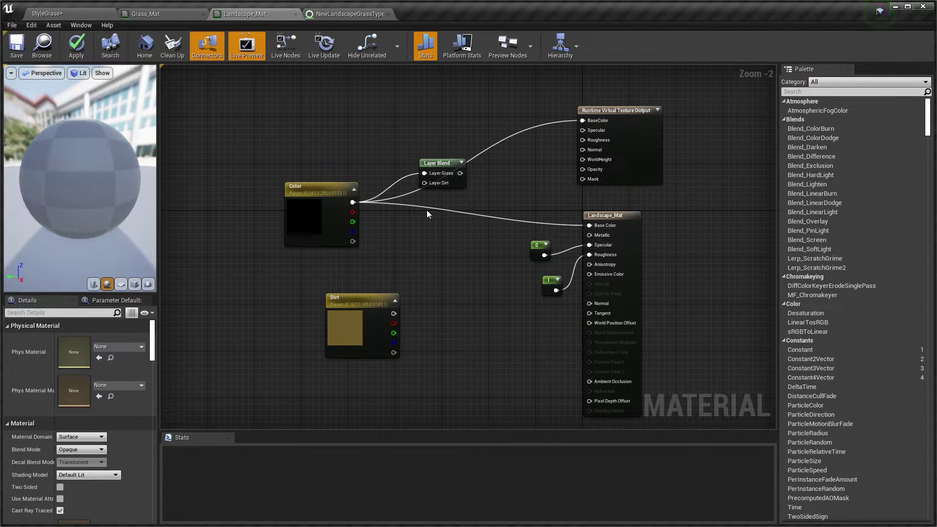
{"action": "left_click_drag", "start_coordinate": [394, 313], "coordinate": [429, 193]}
{"action": "left_click_drag", "start_coordinate": [423, 179], "coordinate": [582, 122]}
{"action": "left_click_drag", "start_coordinate": [472, 225], "coordinate": [595, 226]}
{"action": "left_click_drag", "start_coordinate": [595, 225], "coordinate": [589, 226]}
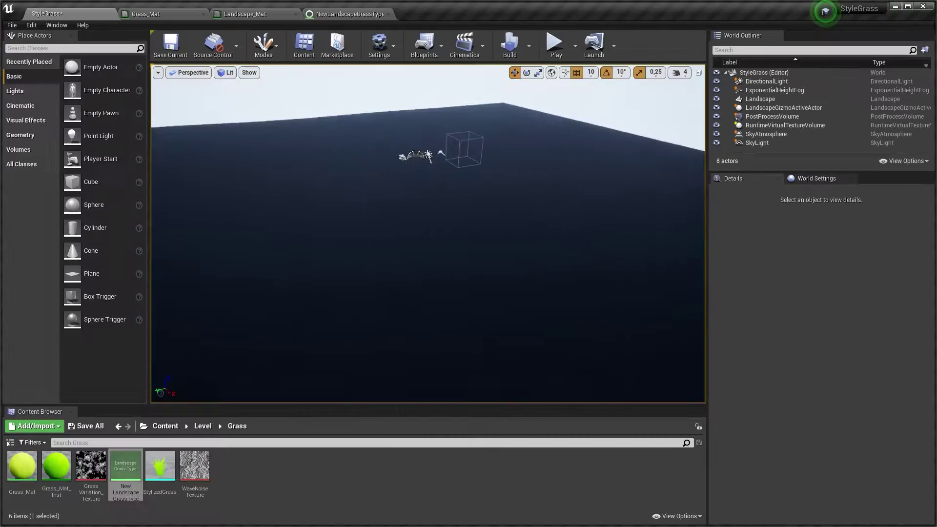
Return to the StyleGrass level and enter Landscape editing mode
{"action": "mouse_move", "coordinate": [428, 233]}
{"action": "right_mouse_down"}
{"action": "mouse_move", "coordinate": [410, 227]}
{"action": "mouse_move", "coordinate": [403, 239]}
{"action": "mouse_move", "coordinate": [415, 222]}
{"action": "mouse_move", "coordinate": [424, 227]}
{"action": "right_mouse_up"}
{"action": "right_click_drag", "start_coordinate": [351, 188], "coordinate": [351, 188]}
{"action": "left_click", "coordinate": [259, 45]}
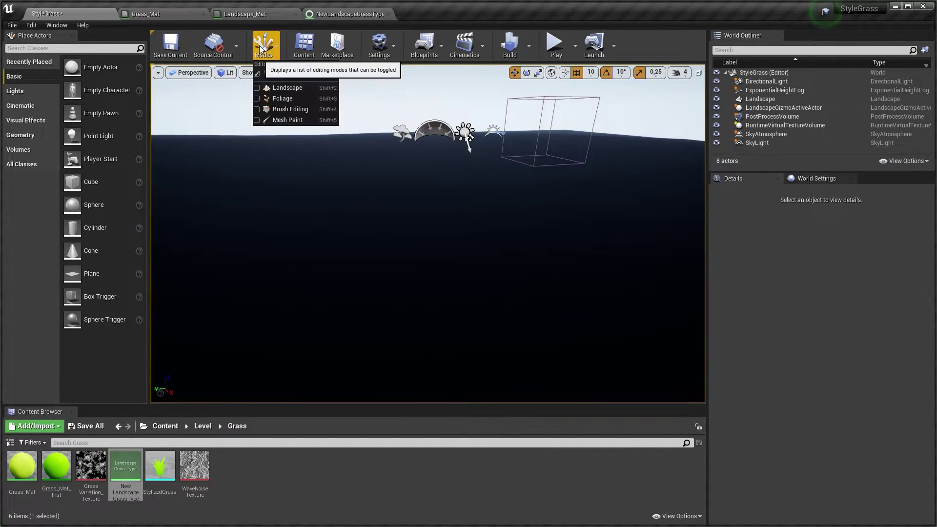
{"action": "left_click", "coordinate": [276, 89]}
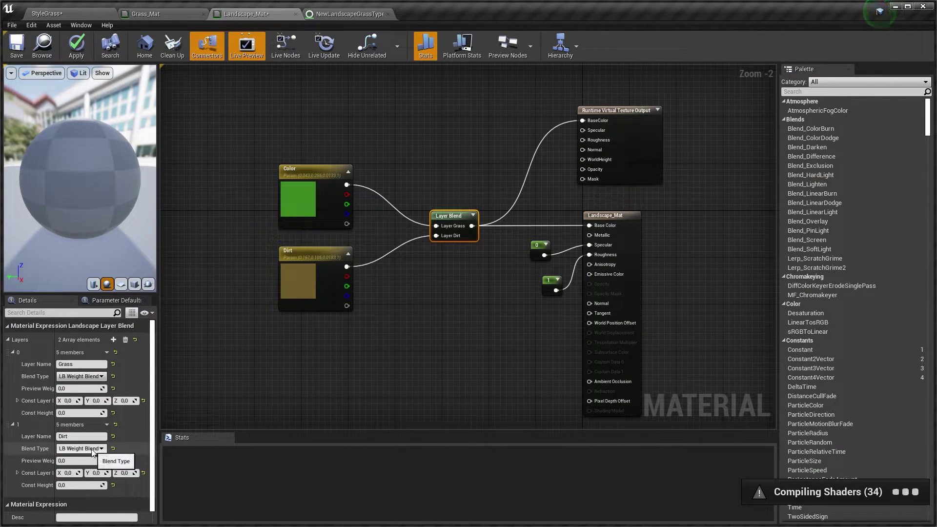
Switch the Dirt layer's blend type to LB Height Blend and back to LB Weight Blend in Landscape_Mat
{"action": "left_click", "coordinate": [77, 469]}
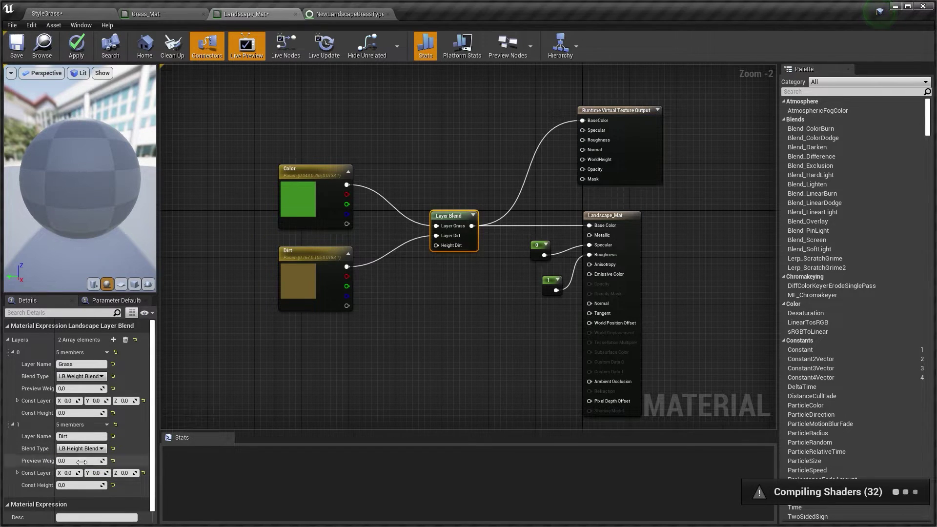
{"action": "left_click", "coordinate": [99, 449]}
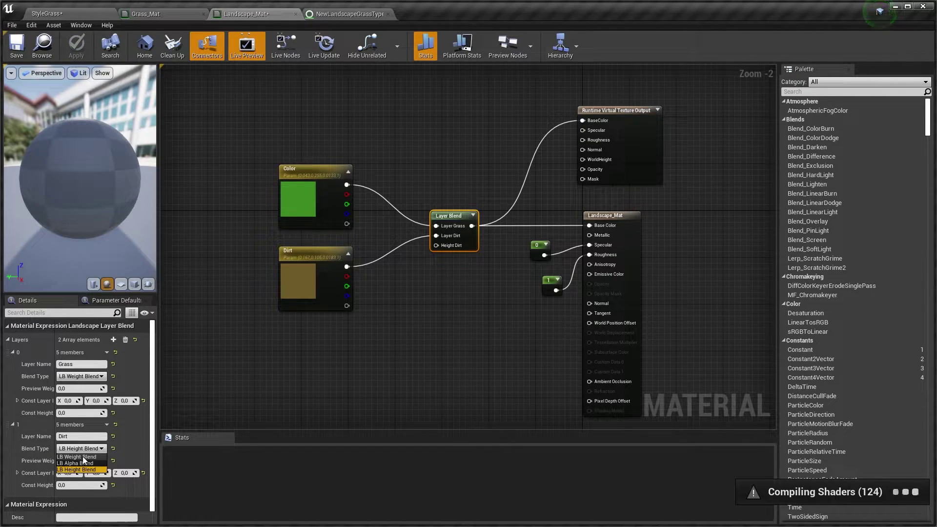
Create weight-blended layer info objects for the landscape's Grass and Dirt target layers in the StyleGrass_sharedassets folder
{"action": "left_click", "coordinate": [63, 12]}
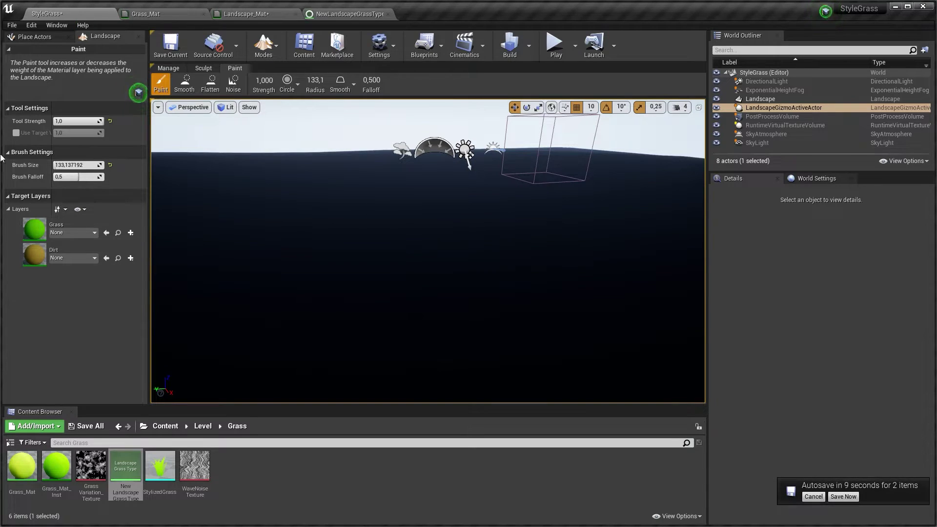
{"action": "left_click", "coordinate": [130, 233]}
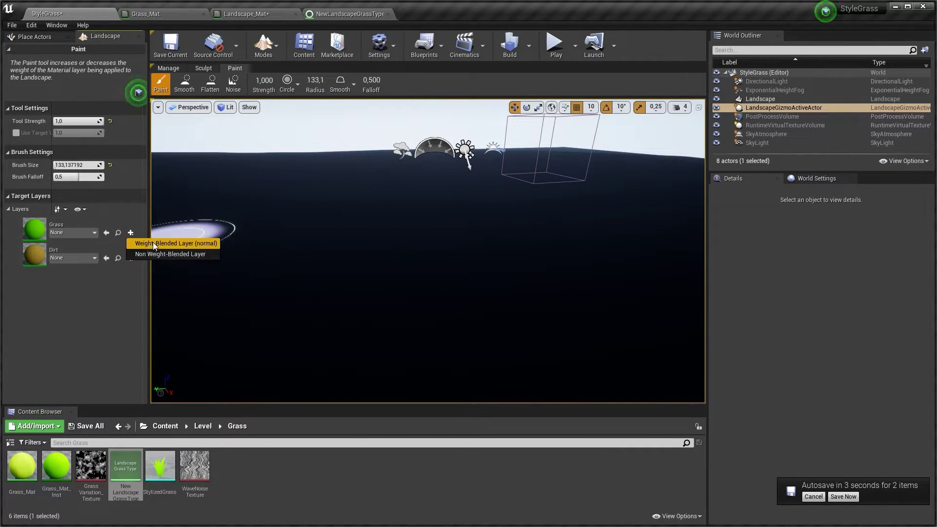
{"action": "left_click", "coordinate": [151, 243]}
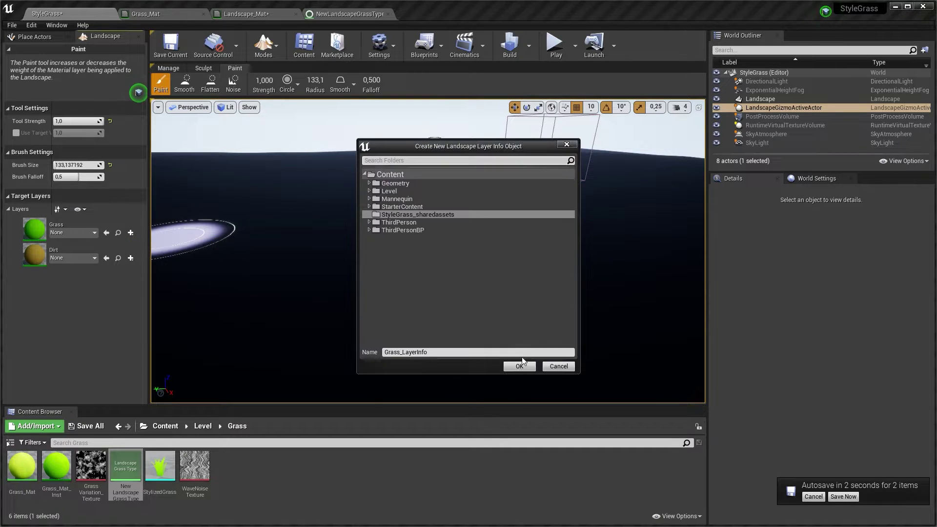
{"action": "left_click", "coordinate": [519, 367]}
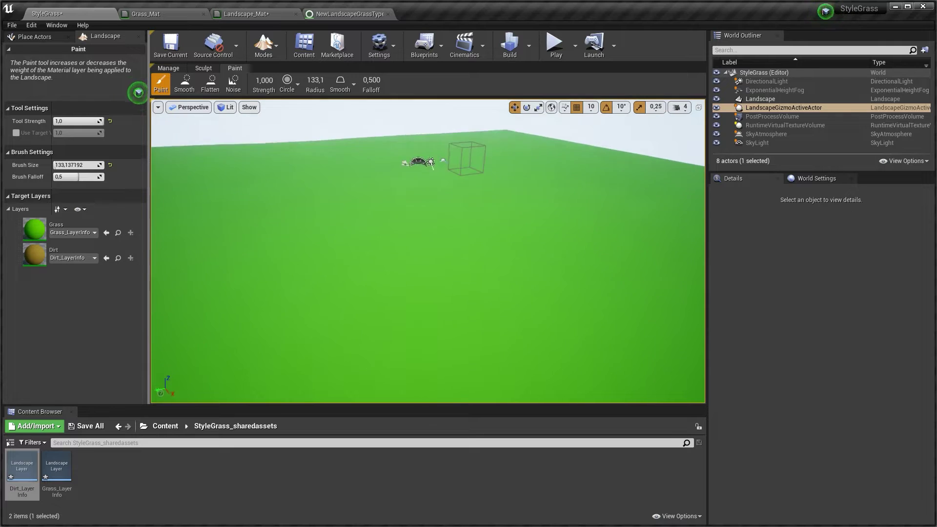
Paint a patch of the Dirt layer onto the green landscape and look at the transition between the layers up close
{"action": "key", "text": "w"}
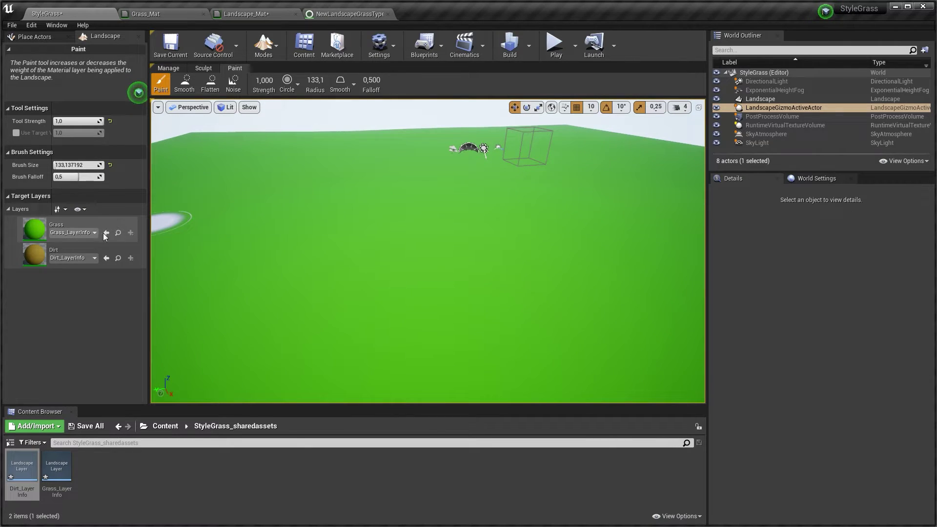
{"action": "left_click", "coordinate": [57, 250]}
{"action": "mouse_move", "coordinate": [341, 244]}
{"action": "left_mouse_down"}
{"action": "mouse_move", "coordinate": [377, 291]}
{"action": "mouse_move", "coordinate": [424, 278]}
{"action": "left_mouse_up"}
{"action": "mouse_move", "coordinate": [413, 261]}
{"action": "right_mouse_down"}
{"action": "mouse_move", "coordinate": [441, 274]}
{"action": "mouse_move", "coordinate": [429, 271]}
{"action": "right_mouse_up"}
{"action": "mouse_move", "coordinate": [432, 266]}
{"action": "left_mouse_down"}
{"action": "mouse_move", "coordinate": [506, 275]}
{"action": "mouse_move", "coordinate": [561, 306]}
{"action": "mouse_move", "coordinate": [456, 303]}
{"action": "left_mouse_up"}
{"action": "mouse_move", "coordinate": [456, 303]}
{"action": "right_mouse_down"}
{"action": "mouse_move", "coordinate": [503, 299]}
{"action": "mouse_move", "coordinate": [466, 279]}
{"action": "right_mouse_up"}
{"action": "key", "text": "s"}
{"action": "left_click_drag", "start_coordinate": [467, 279], "coordinate": [428, 243]}
{"action": "right_click_drag", "start_coordinate": [429, 243], "coordinate": [358, 202]}
{"action": "key", "text": "w"}
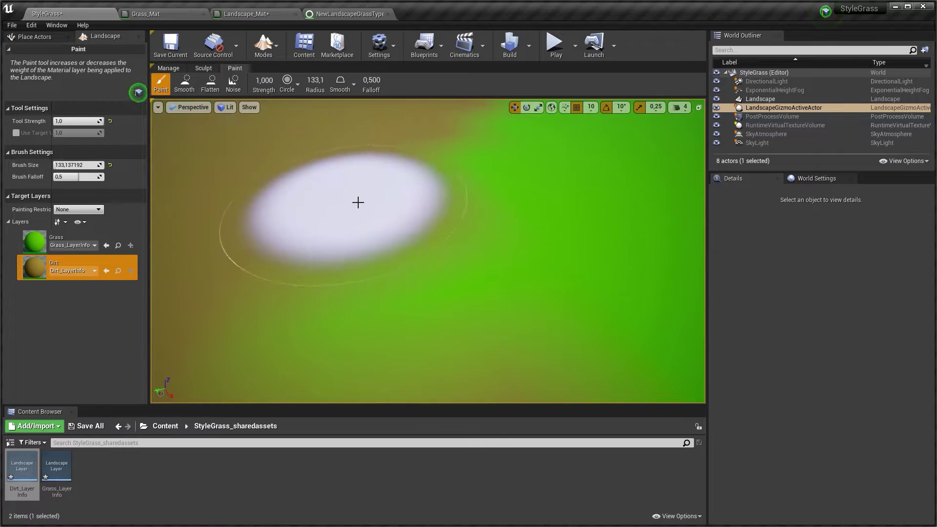
{"action": "mouse_move", "coordinate": [519, 130]}
{"action": "right_mouse_down"}
{"action": "mouse_move", "coordinate": [568, 142]}
{"action": "mouse_move", "coordinate": [487, 138]}
{"action": "right_mouse_up"}
{"action": "key", "text": "s"}
{"action": "right_click_drag", "start_coordinate": [472, 203], "coordinate": [459, 205]}
{"action": "key", "text": "w"}
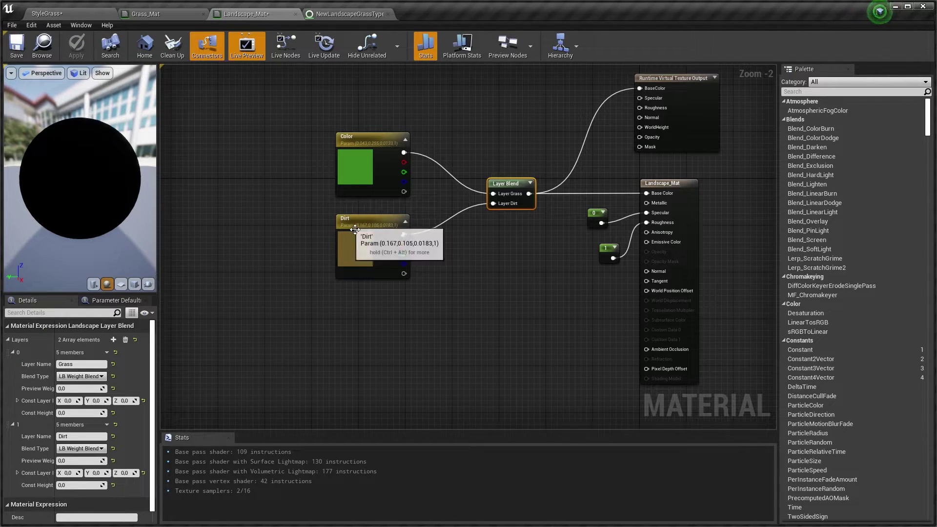
Set the Dirt layer to LB Height Blend, connect GrassVariation_Texture to its Height Dirt input, and apply Landscape_Mat
{"action": "left_click", "coordinate": [78, 449]}
{"action": "left_click", "coordinate": [80, 465]}
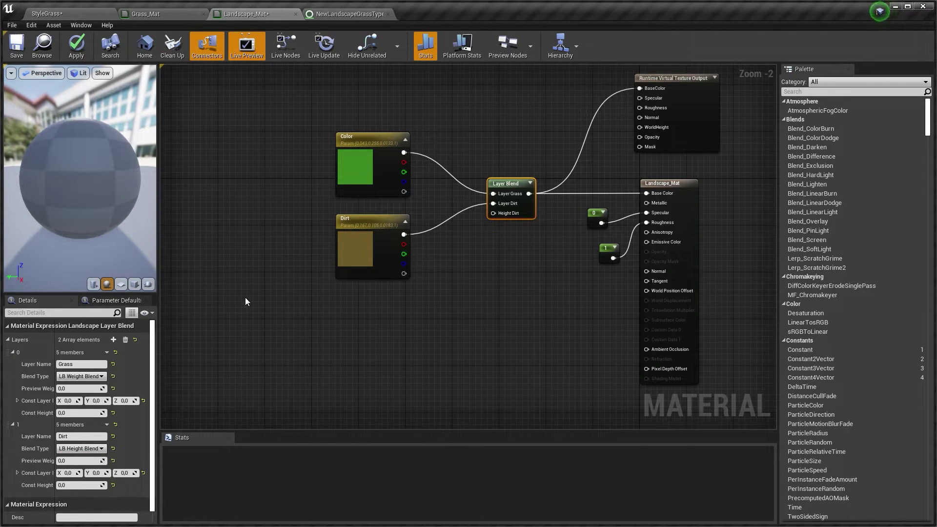
{"action": "left_click", "coordinate": [63, 9]}
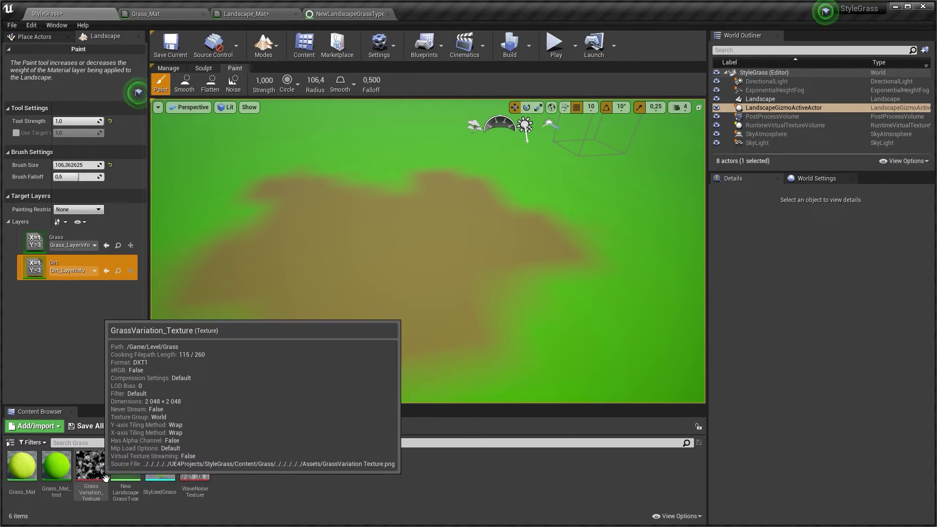
{"action": "left_click_drag", "start_coordinate": [100, 479], "coordinate": [339, 323]}
{"action": "left_click_drag", "start_coordinate": [402, 333], "coordinate": [476, 262]}
{"action": "left_click_drag", "start_coordinate": [494, 214], "coordinate": [493, 213]}
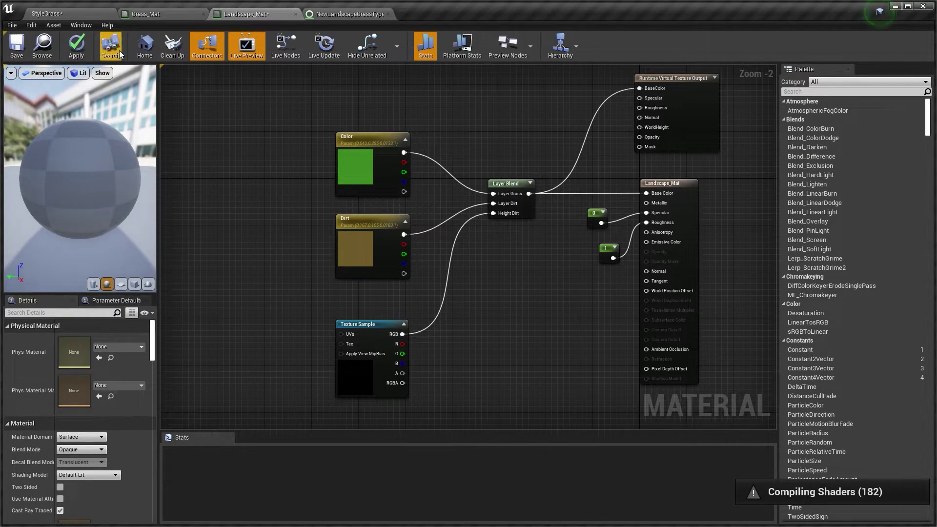
{"action": "left_click", "coordinate": [77, 46]}
{"action": "left_click", "coordinate": [69, 14]}
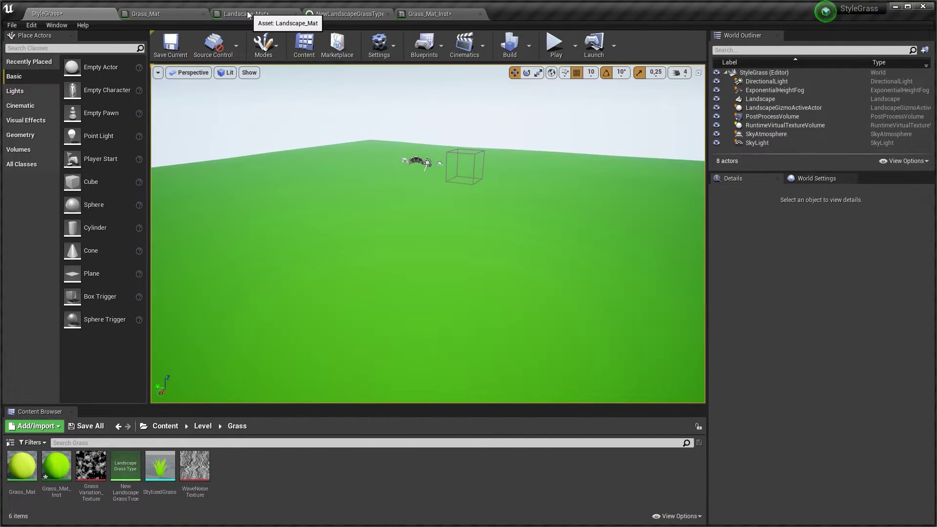
Add a LandscapeGrassOutput node to Landscape_Mat and assign NewLandscapeGrassType as its grass type
{"action": "left_click", "coordinate": [248, 13]}
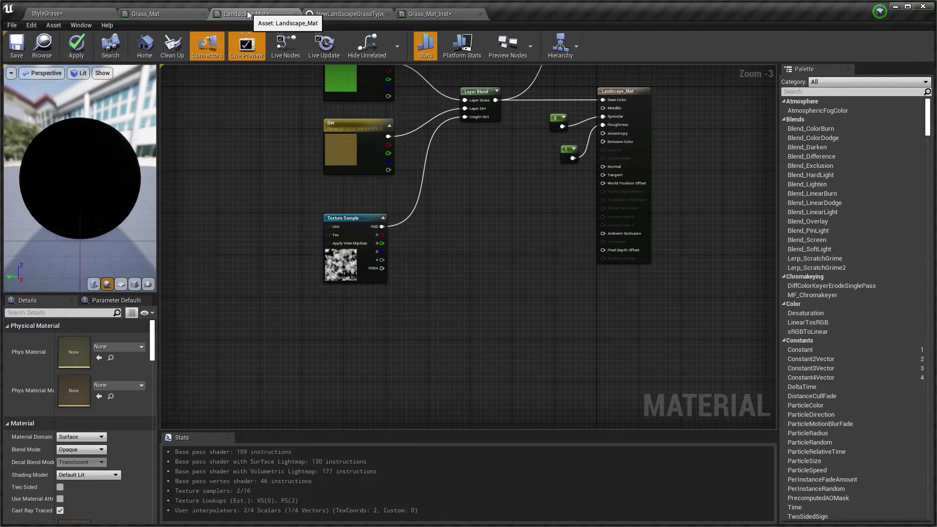
{"action": "right_click", "coordinate": [446, 259]}
{"action": "type", "text": "land"}
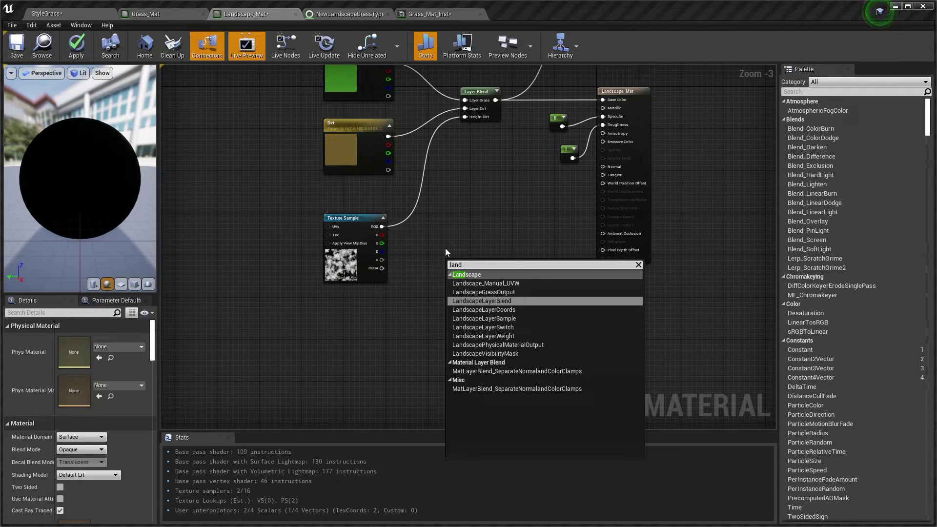
{"action": "left_click", "coordinate": [483, 292]}
{"action": "left_click", "coordinate": [115, 384]}
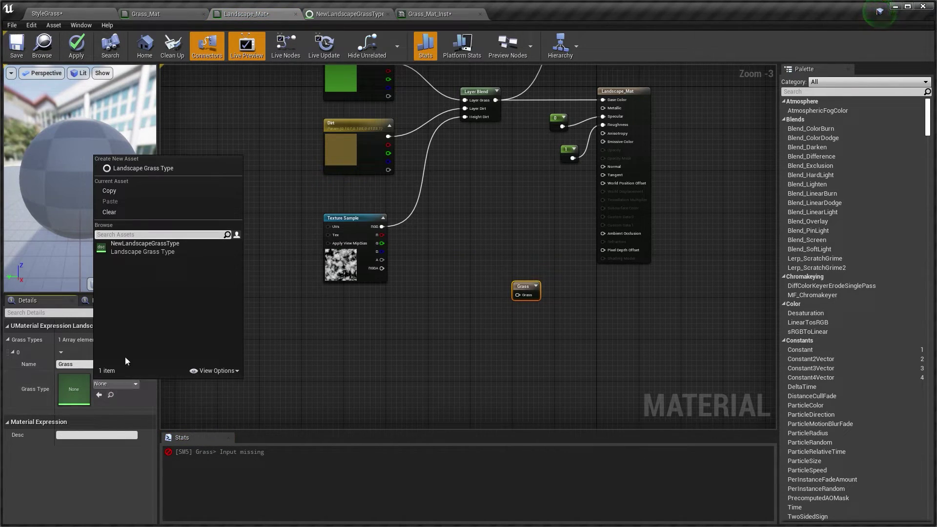
{"action": "left_click", "coordinate": [116, 249]}
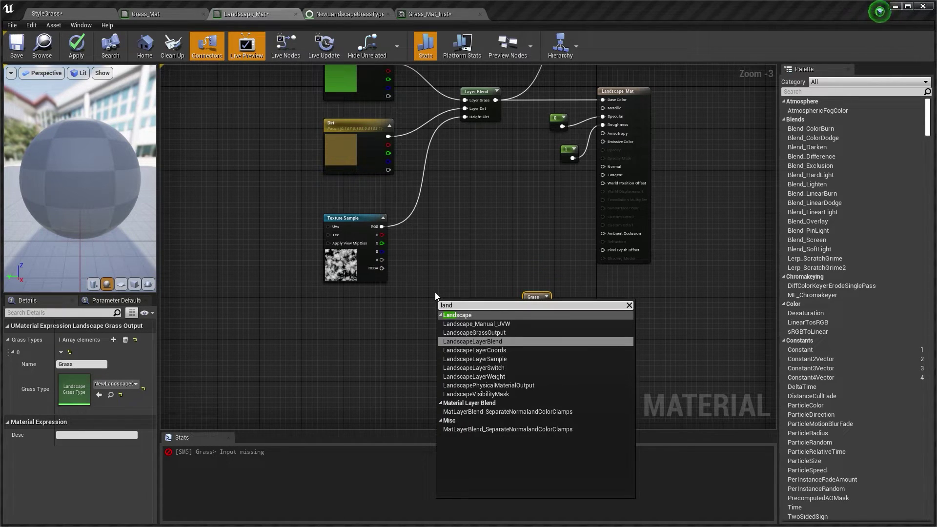
Add a LandscapeLayerSample node named Grass, connect it to the grass output's Grass input, and apply the material
{"action": "left_click", "coordinate": [485, 359]}
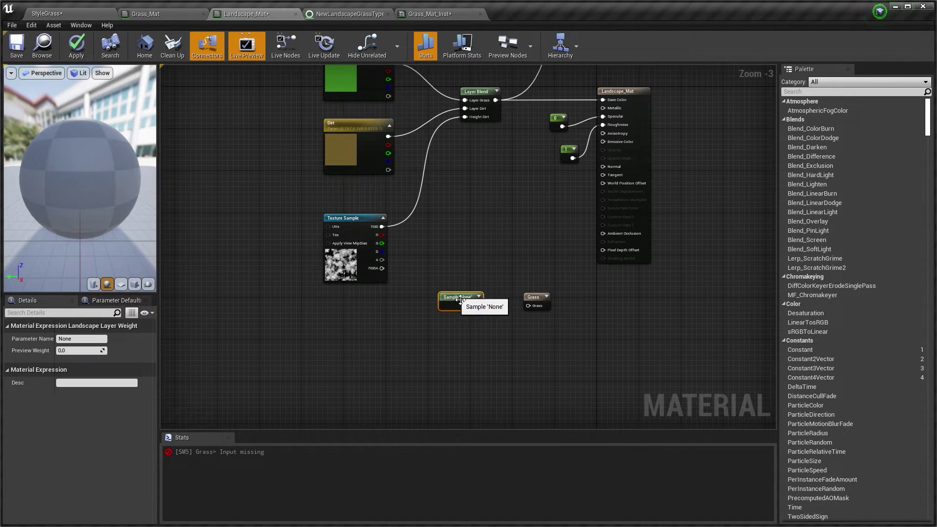
{"action": "right_click_drag", "start_coordinate": [461, 301], "coordinate": [489, 383]}
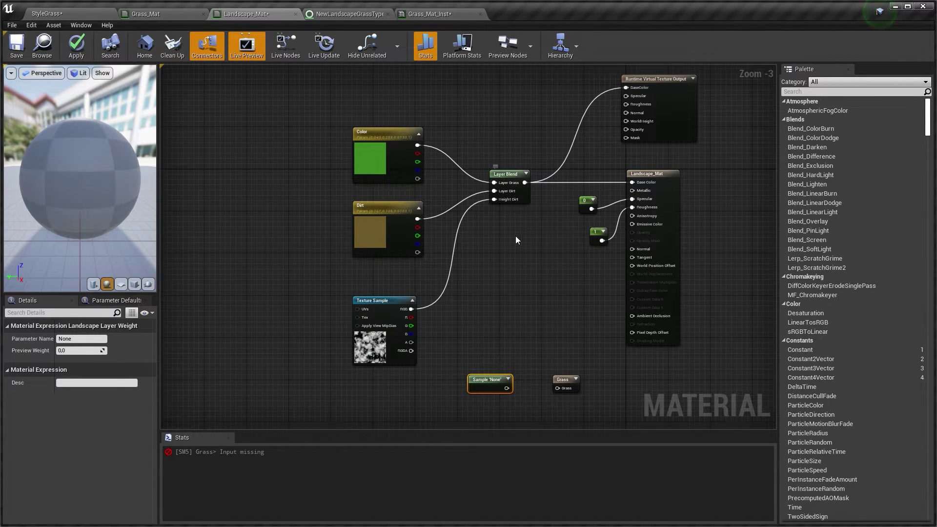
{"action": "right_click_drag", "start_coordinate": [515, 236], "coordinate": [478, 160]}
{"action": "right_click_drag", "start_coordinate": [472, 314], "coordinate": [477, 343]}
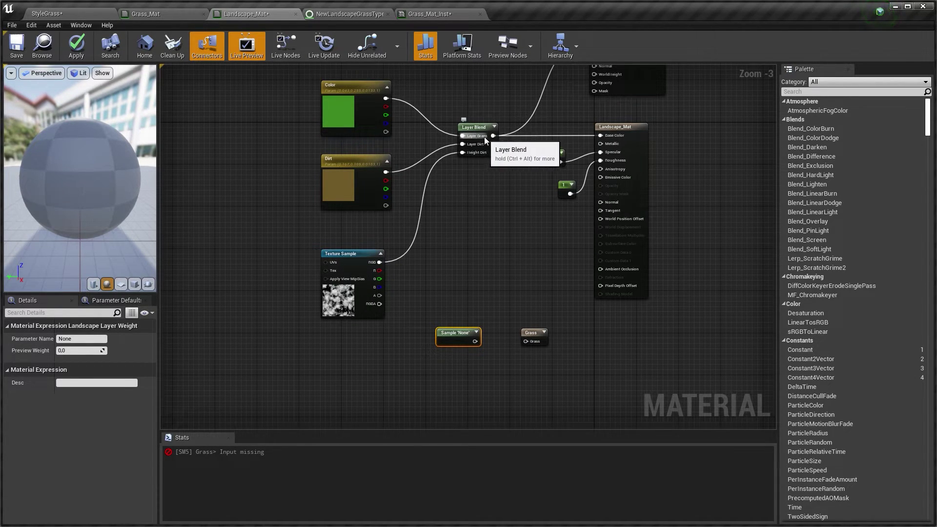
{"action": "left_click", "coordinate": [91, 341]}
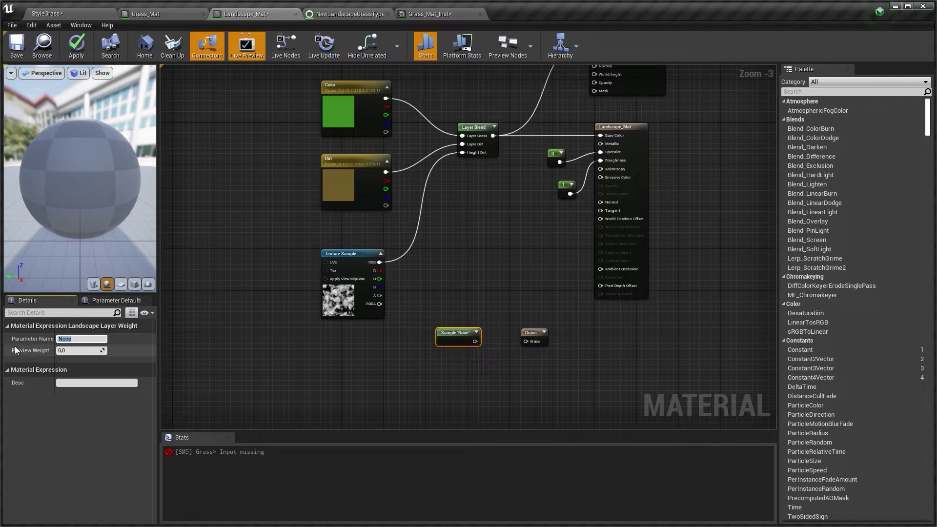
{"action": "type", "text": "Grass"}
{"action": "left_click", "coordinate": [490, 351]}
{"action": "left_click_drag", "start_coordinate": [504, 340], "coordinate": [525, 341]}
{"action": "left_click", "coordinate": [530, 335]}
{"action": "left_click", "coordinate": [74, 37]}
Check the grass spawned on the landscape and open the Grass Density value of NewLandscapeGrassType for editing
{"action": "left_click", "coordinate": [46, 13]}
{"action": "right_click_drag", "start_coordinate": [428, 235], "coordinate": [428, 215]}
{"action": "key", "text": "w"}
{"action": "left_click", "coordinate": [349, 14]}
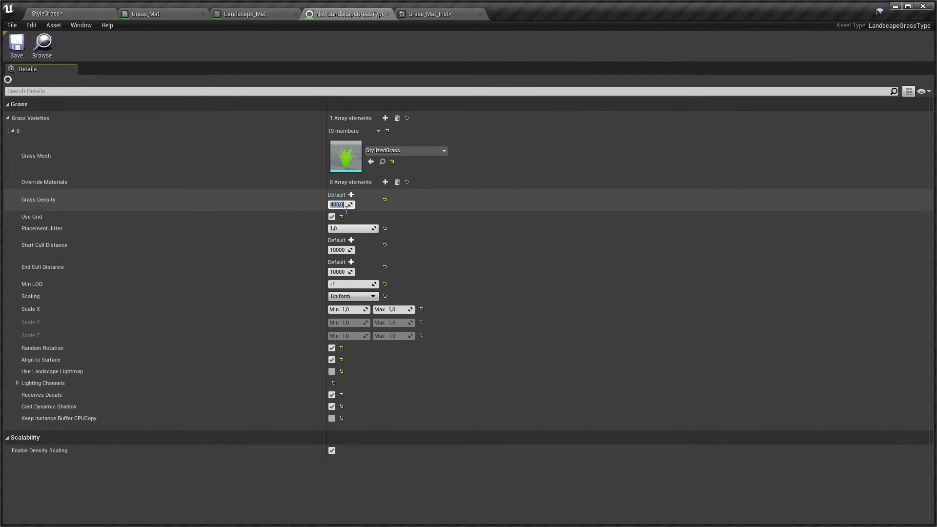
{"action": "left_click", "coordinate": [46, 13]}
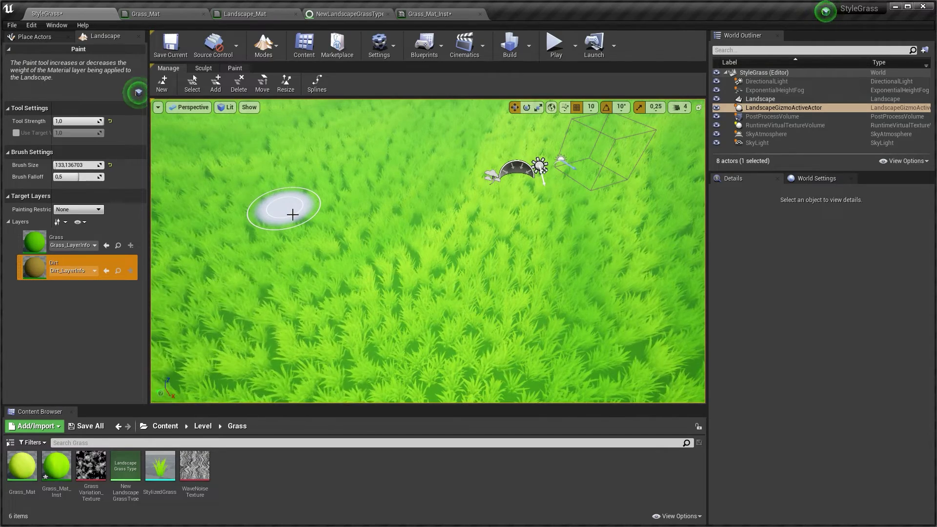
Paint a winding path of the Dirt layer through the grass-covered landscape
{"action": "mouse_move", "coordinate": [347, 318]}
{"action": "left_mouse_down"}
{"action": "mouse_move", "coordinate": [371, 328]}
{"action": "mouse_move", "coordinate": [376, 239]}
{"action": "left_mouse_up"}
{"action": "left_click_drag", "start_coordinate": [376, 239], "coordinate": [438, 225]}
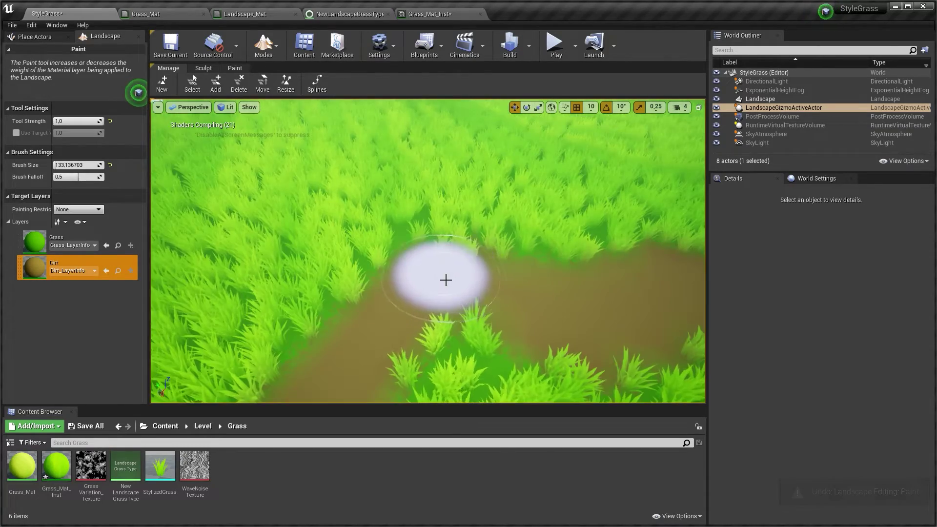
{"action": "mouse_move", "coordinate": [445, 279]}
{"action": "right_mouse_down"}
{"action": "mouse_move", "coordinate": [468, 283]}
{"action": "mouse_move", "coordinate": [387, 274]}
{"action": "right_mouse_up"}
{"action": "mouse_move", "coordinate": [397, 272]}
{"action": "left_mouse_down"}
{"action": "mouse_move", "coordinate": [361, 222]}
{"action": "mouse_move", "coordinate": [416, 174]}
{"action": "left_mouse_up"}
{"action": "right_click_drag", "start_coordinate": [400, 167], "coordinate": [419, 182]}
{"action": "mouse_move", "coordinate": [410, 237]}
{"action": "left_mouse_down"}
{"action": "mouse_move", "coordinate": [438, 220]}
{"action": "mouse_move", "coordinate": [523, 119]}
{"action": "left_mouse_up"}
{"action": "right_click_drag", "start_coordinate": [522, 119], "coordinate": [522, 137]}
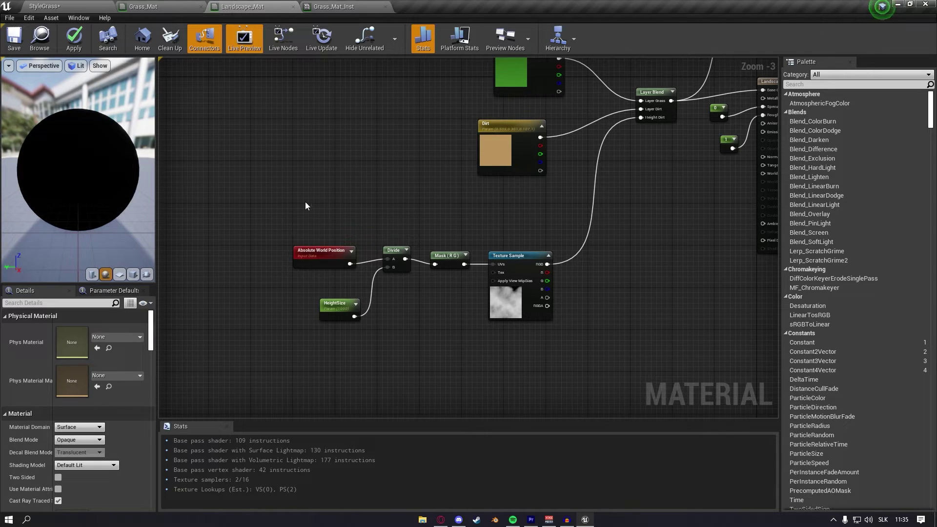
Compare the world-position scaling nodes in Grass_Mat with those driving the height texture's UVs in Landscape_Mat
{"action": "left_click_drag", "start_coordinate": [464, 317], "coordinate": [465, 318]}
{"action": "left_click", "coordinate": [130, 7]}
{"action": "left_click_drag", "start_coordinate": [222, 158], "coordinate": [421, 245]}
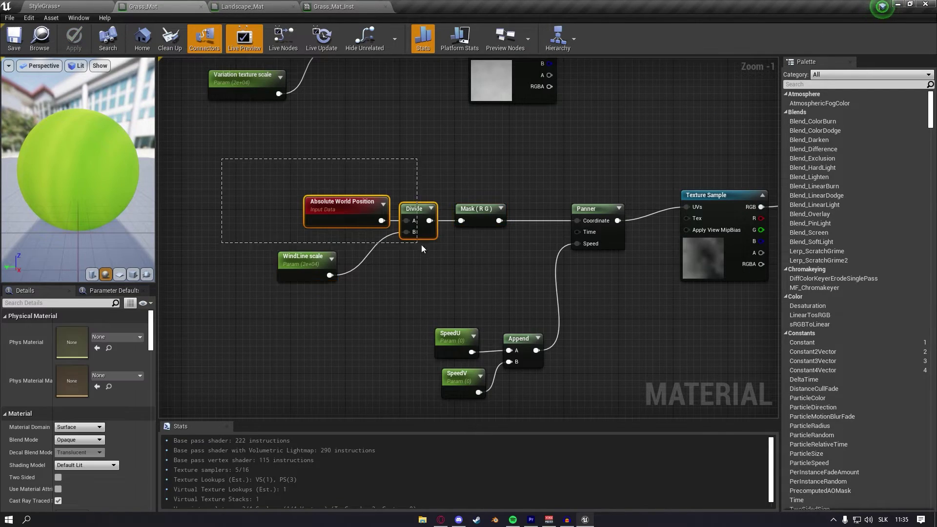
{"action": "left_click_drag", "start_coordinate": [516, 284], "coordinate": [515, 284]}
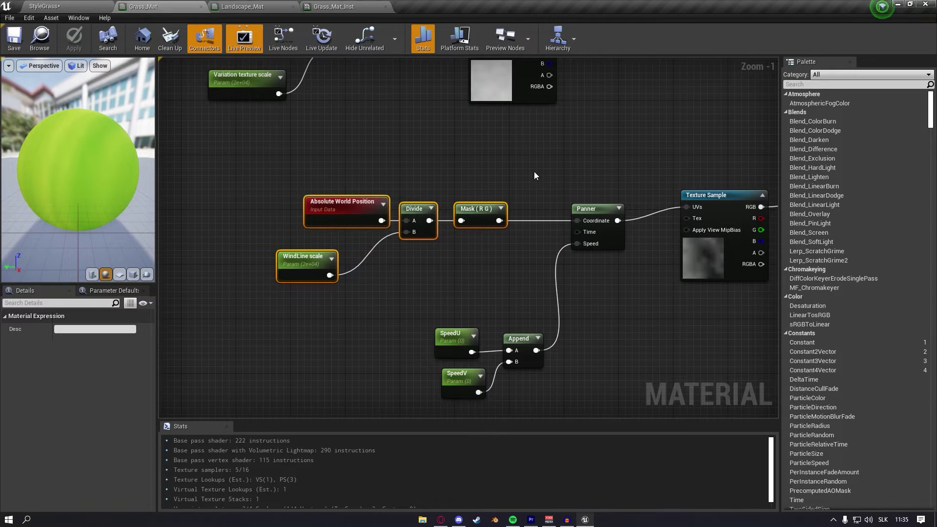
{"action": "left_click_drag", "start_coordinate": [292, 215], "coordinate": [451, 330]}
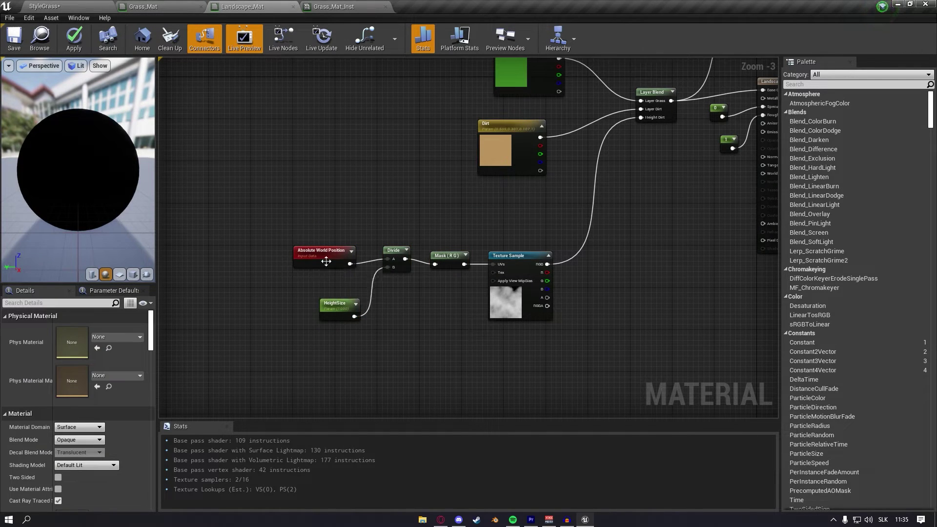
{"action": "left_click", "coordinate": [396, 249]}
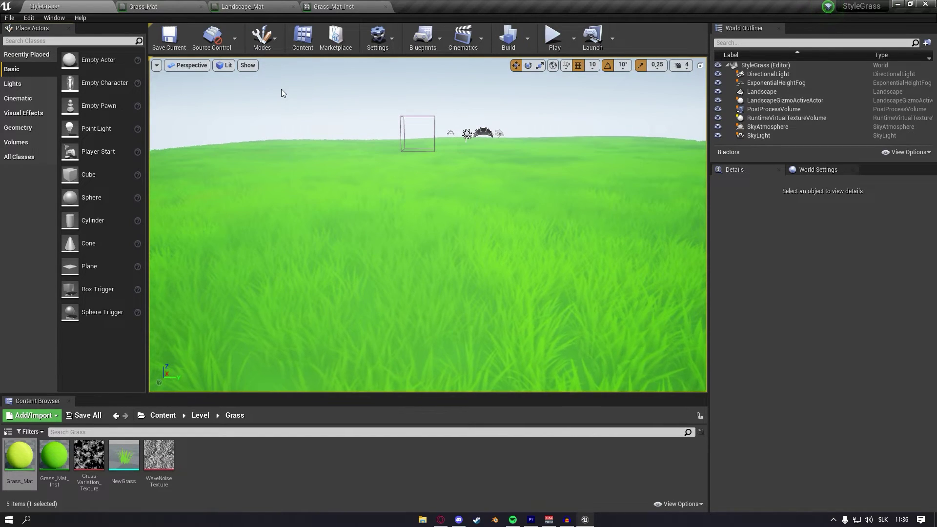
In Grass_Mat, delete the Color parameter and its Lerp, and connect the Runtime Virtual Texture Sample's BaseColor to the following Lerp's A input
{"action": "left_click", "coordinate": [166, 7]}
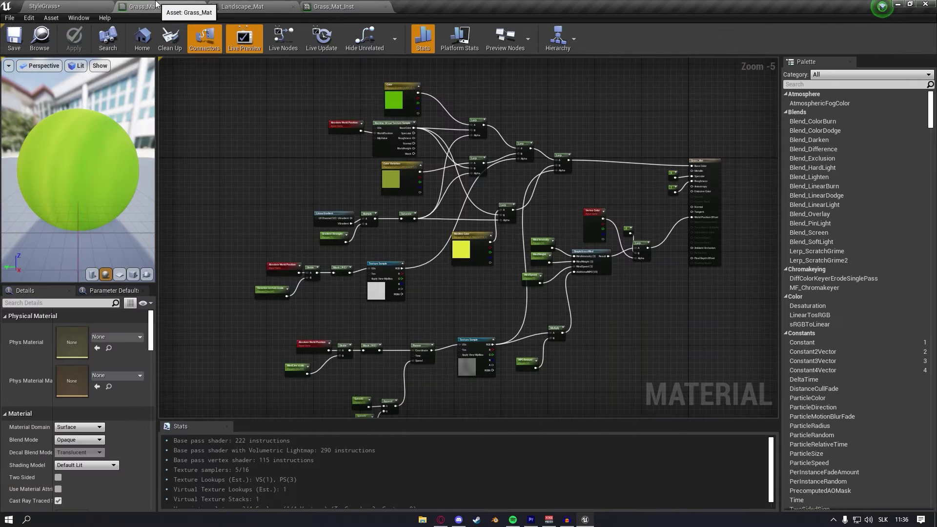
{"action": "scroll", "coordinate": [418, 108], "scroll_direction": "down", "scroll_amount": 1}
{"action": "right_click_drag", "start_coordinate": [419, 107], "coordinate": [429, 147]}
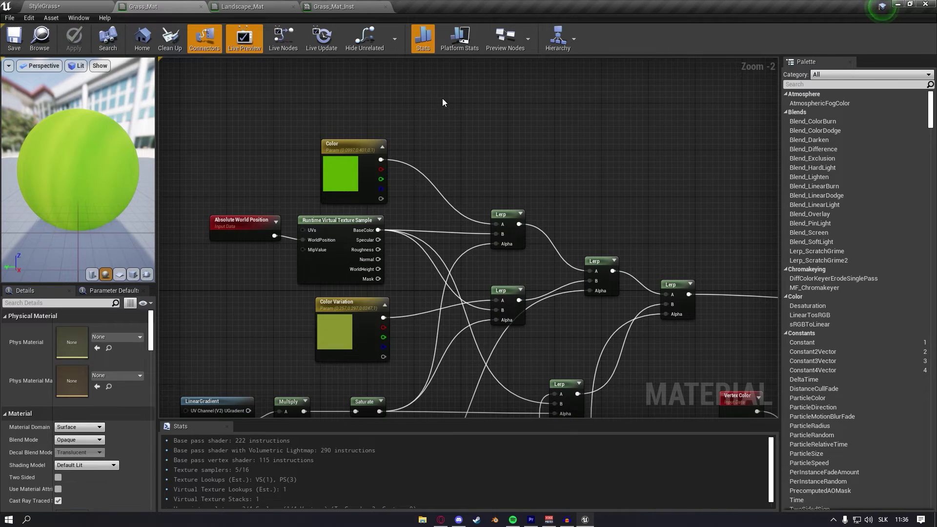
{"action": "left_click_drag", "start_coordinate": [304, 168], "coordinate": [304, 168]}
{"action": "key", "text": "Delete"}
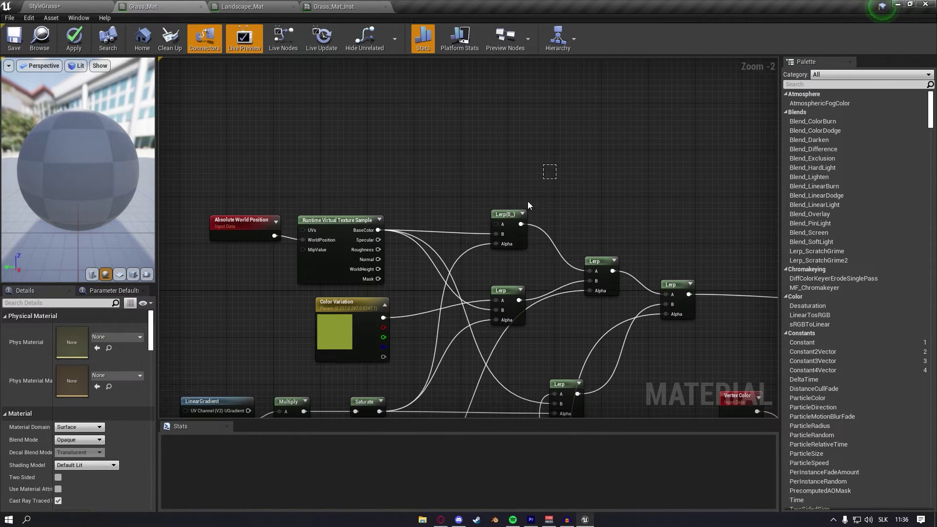
{"action": "left_click", "coordinate": [499, 243]}
{"action": "key", "text": "Delete"}
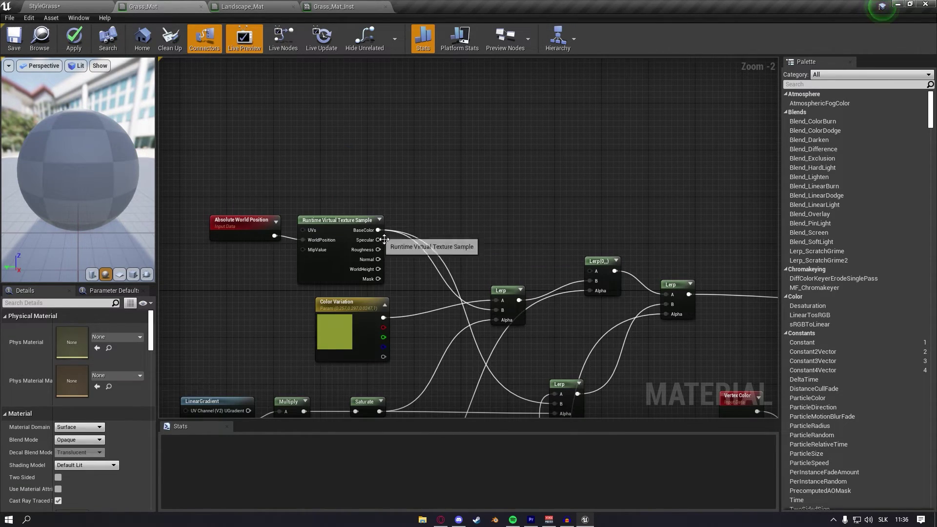
{"action": "left_click_drag", "start_coordinate": [375, 232], "coordinate": [518, 228]}
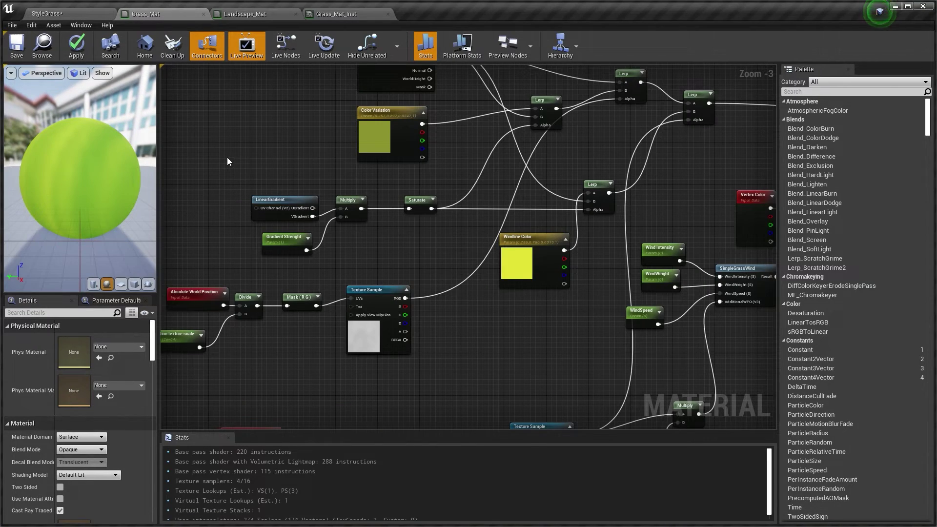
Drive the windline Lerp's Alpha with a duplicate of the LinearGradient, Multiply and Saturate group whose parameter is named Gradient Windline Strenght
{"action": "left_click_drag", "start_coordinate": [246, 170], "coordinate": [461, 248]}
{"action": "key", "text": "ctrl+v"}
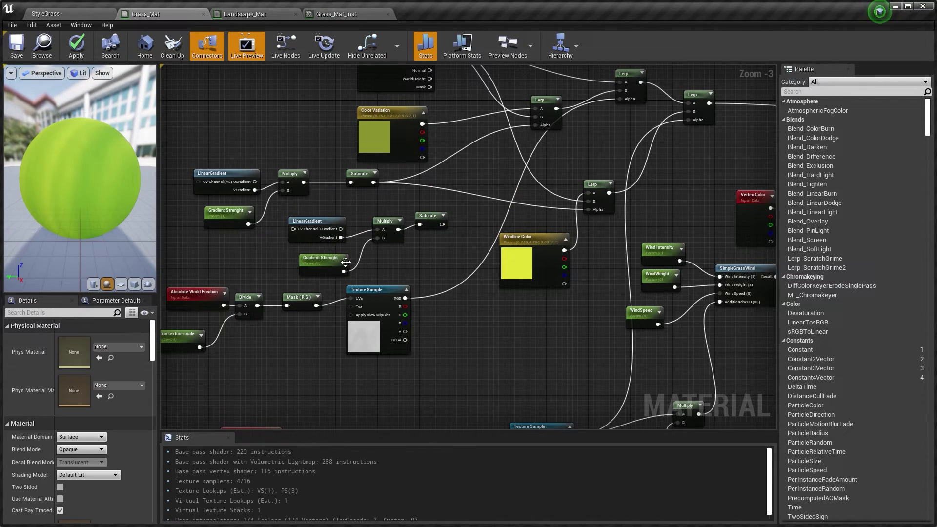
{"action": "left_click", "coordinate": [311, 260]}
{"action": "left_click", "coordinate": [105, 339]}
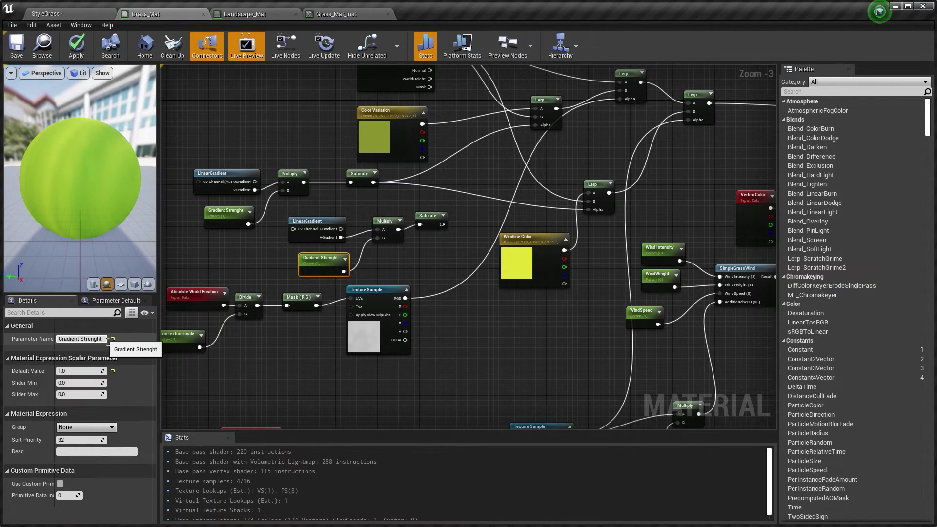
{"action": "left_click", "coordinate": [101, 341]}
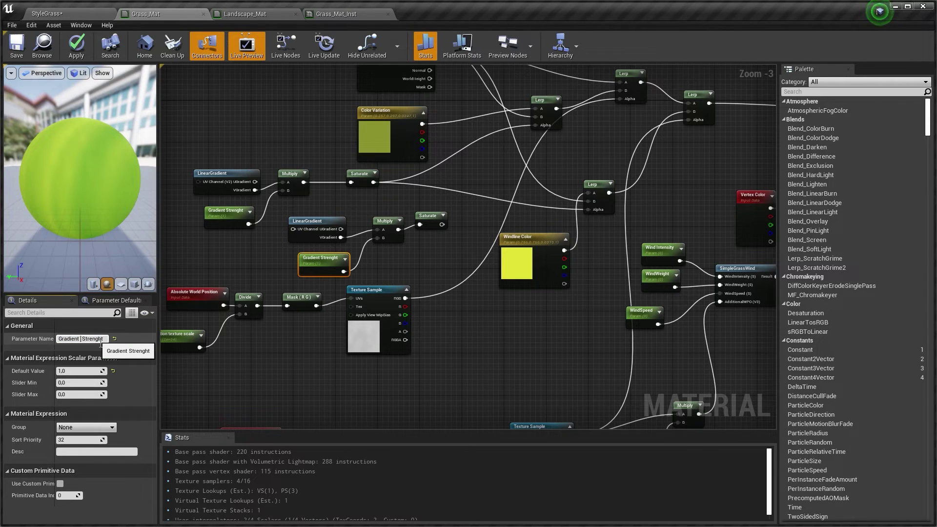
{"action": "type", "text": "Windl"}
{"action": "type", "text": "ine"}
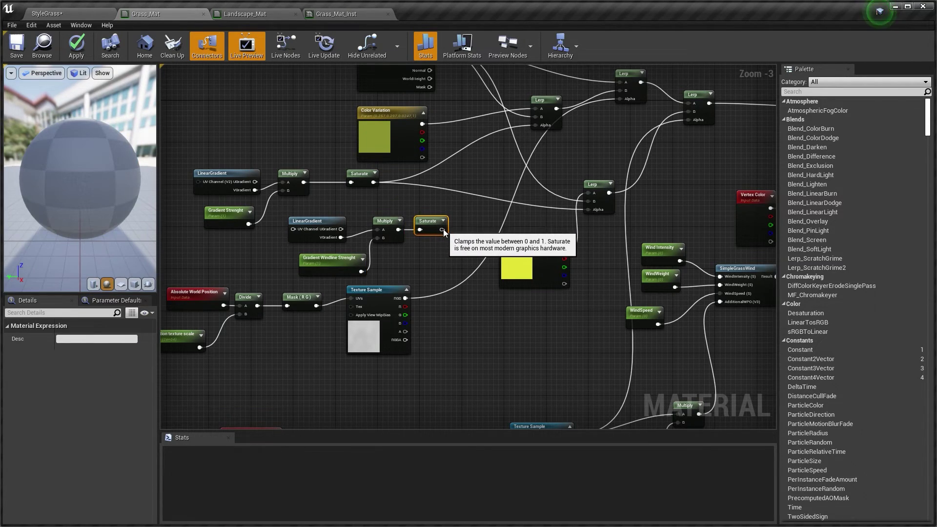
{"action": "left_click_drag", "start_coordinate": [442, 230], "coordinate": [492, 225]}
{"action": "left_click_drag", "start_coordinate": [579, 209], "coordinate": [588, 210]}
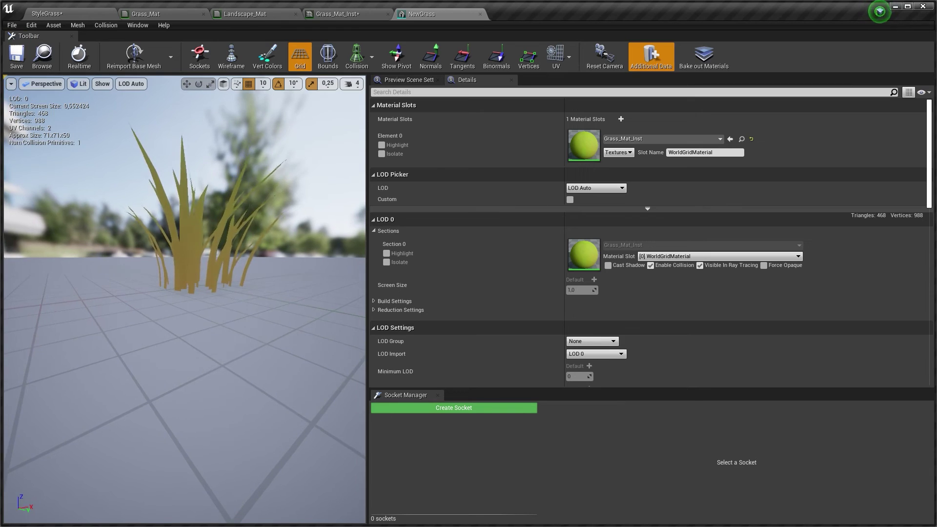
Examine the NewGrass mesh from different angles and look closely at the base of its blades
{"action": "right_click_drag", "start_coordinate": [184, 299], "coordinate": [307, 296]}
{"action": "right_click_drag", "start_coordinate": [184, 300], "coordinate": [71, 310]}
{"action": "left_click_drag", "start_coordinate": [177, 205], "coordinate": [166, 205]}
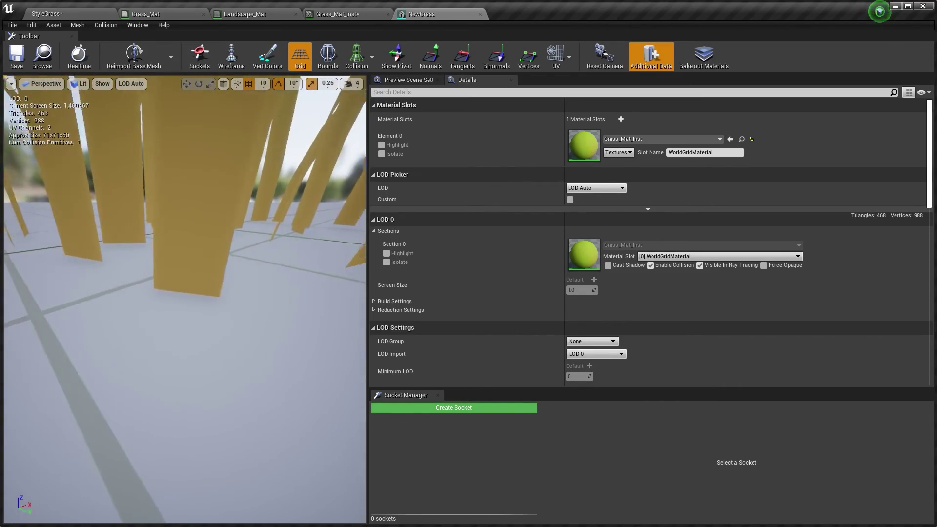